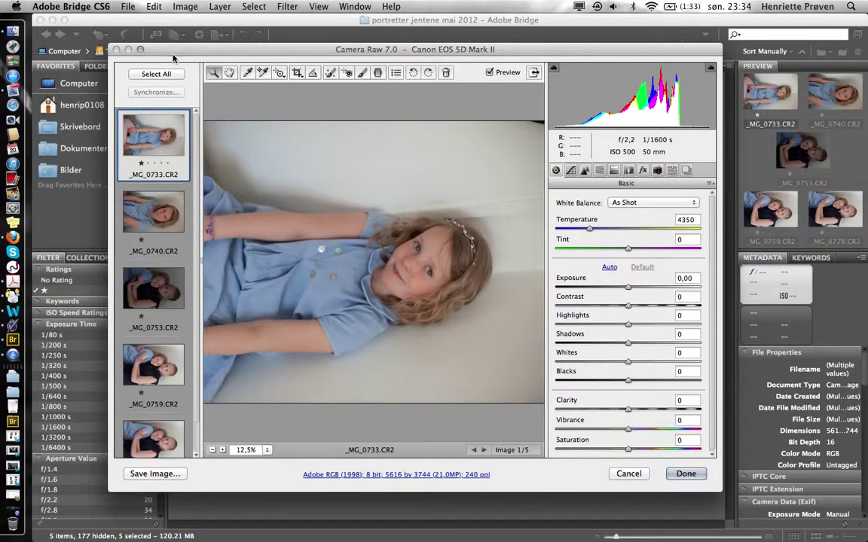
# Reposition the Camera Raw window over Bridge and rotate all five photos 90° counterclockwise.
pyautogui.moveTo(197, 49); pyautogui.dragTo(504, 152)
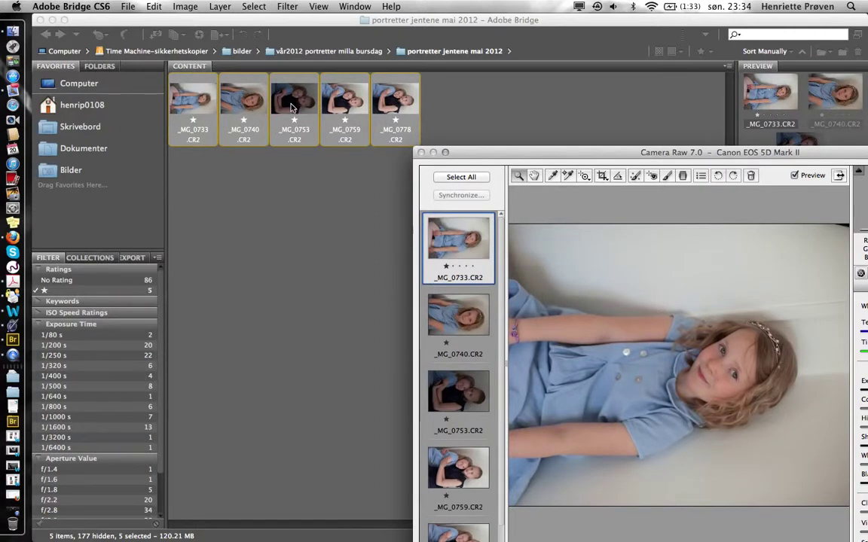
pyautogui.click(445, 152)
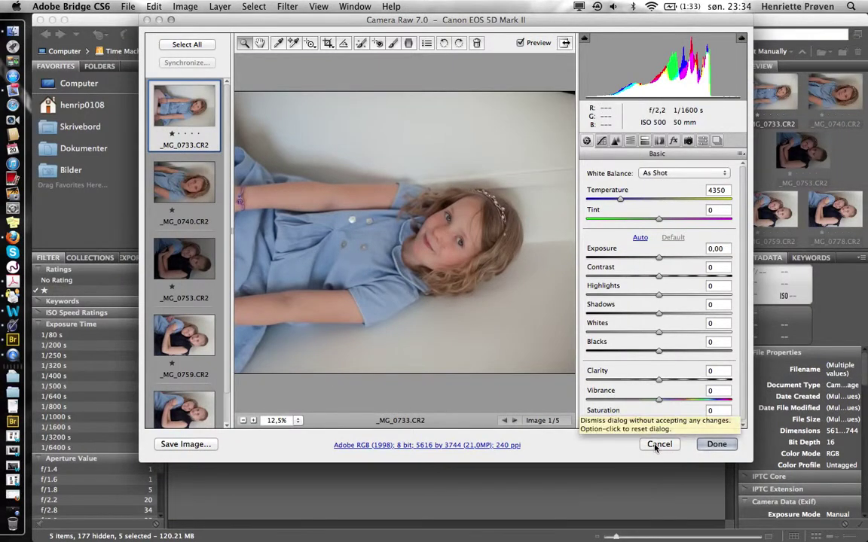
pyautogui.moveTo(240, 22); pyautogui.dragTo(177, 22)
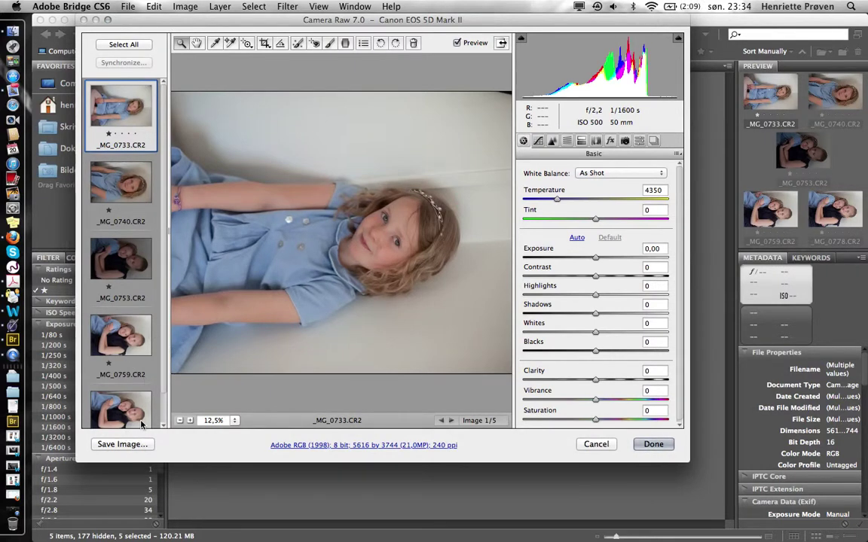
pyautogui.click(123, 44)
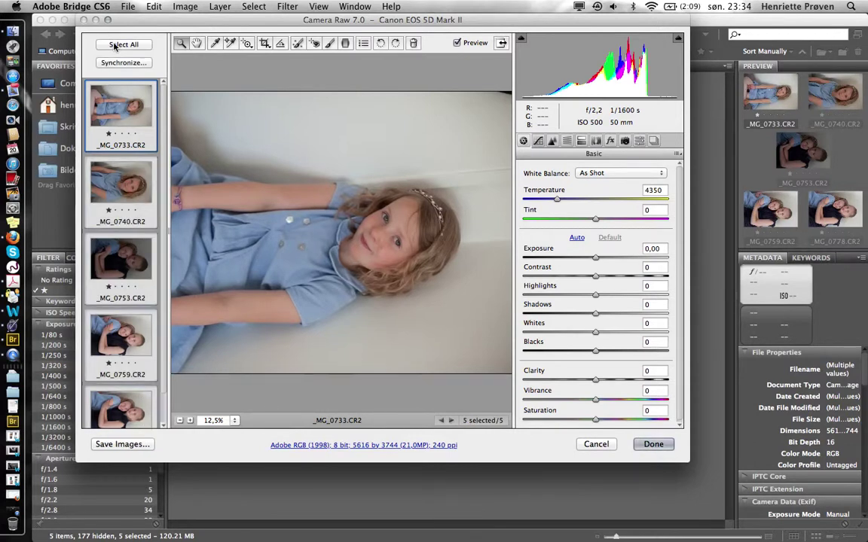
pyautogui.click(381, 44)
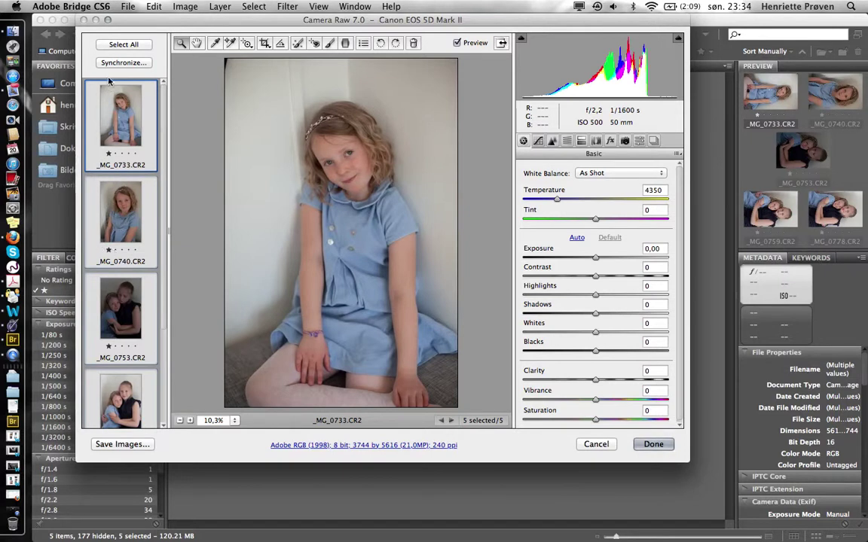
# Raise the exposure of all five photos to +0,80 and compare _MG_0733.CR2 with _MG_0740.CR2.
pyautogui.click(117, 45)
pyautogui.moveTo(596, 260); pyautogui.dragTo(606, 260)
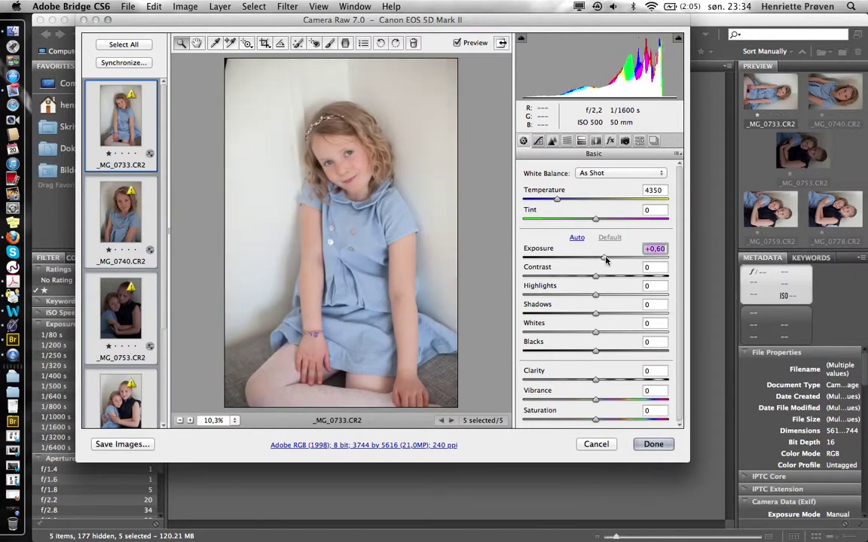
pyautogui.moveTo(606, 260); pyautogui.dragTo(608, 260)
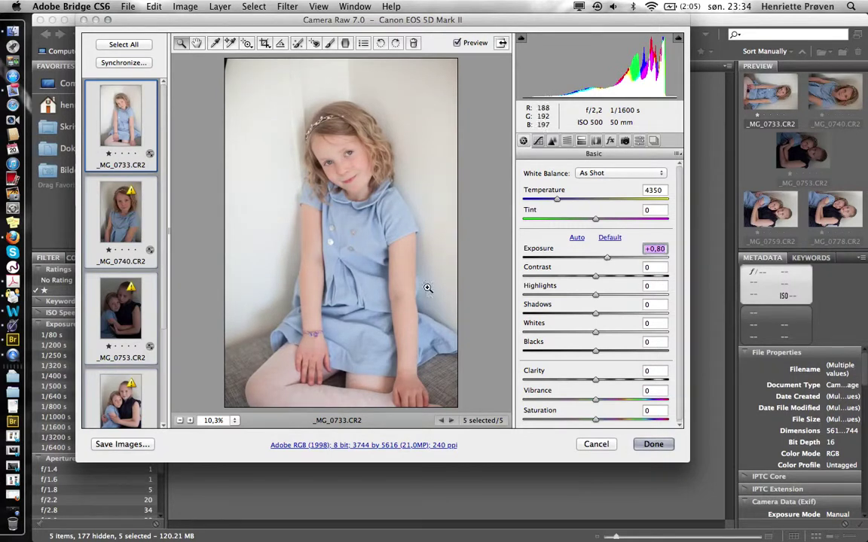
pyautogui.click(121, 227)
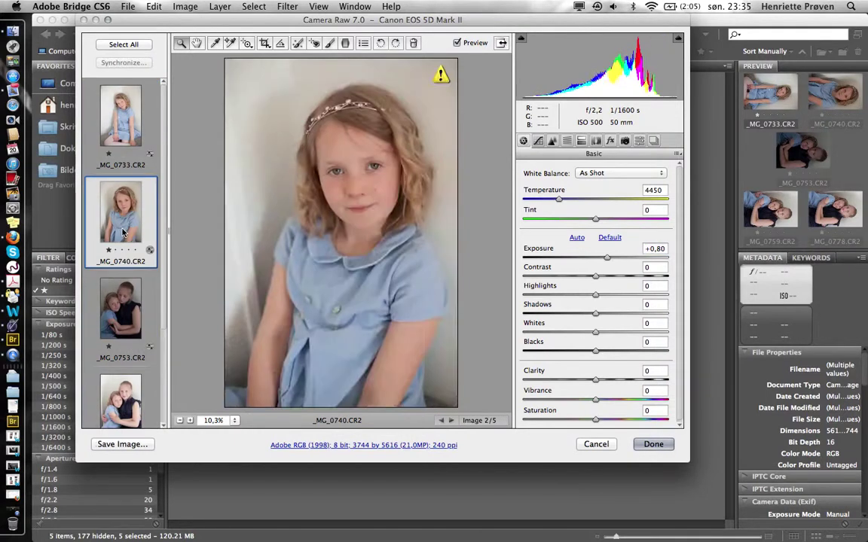
pyautogui.click(121, 125)
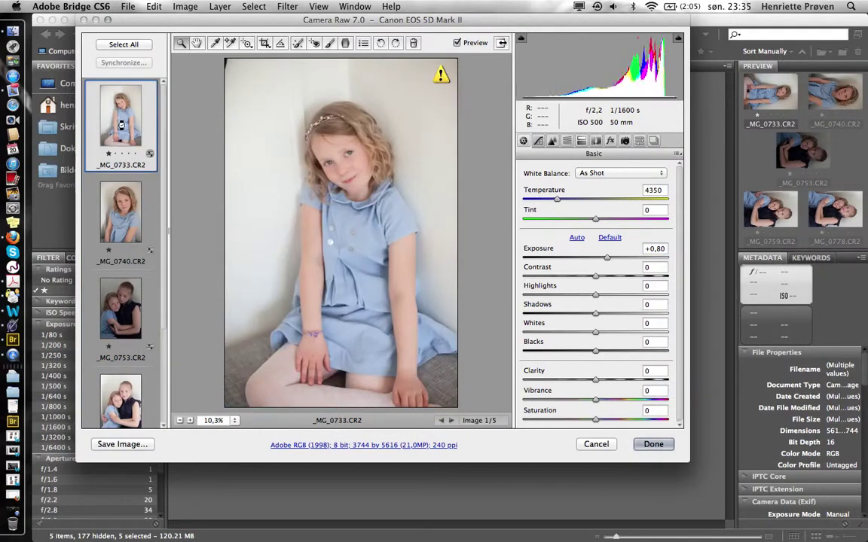
pyautogui.click(121, 211)
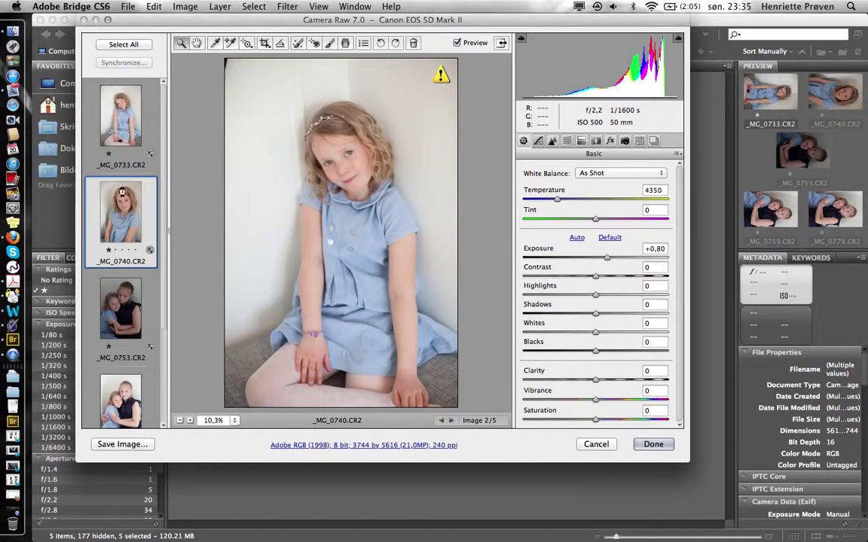
# Darken the exposure of all selected photos to -2,60 and return it to 0,00.
pyautogui.click(122, 44)
pyautogui.moveTo(608, 259); pyautogui.dragTo(559, 259)
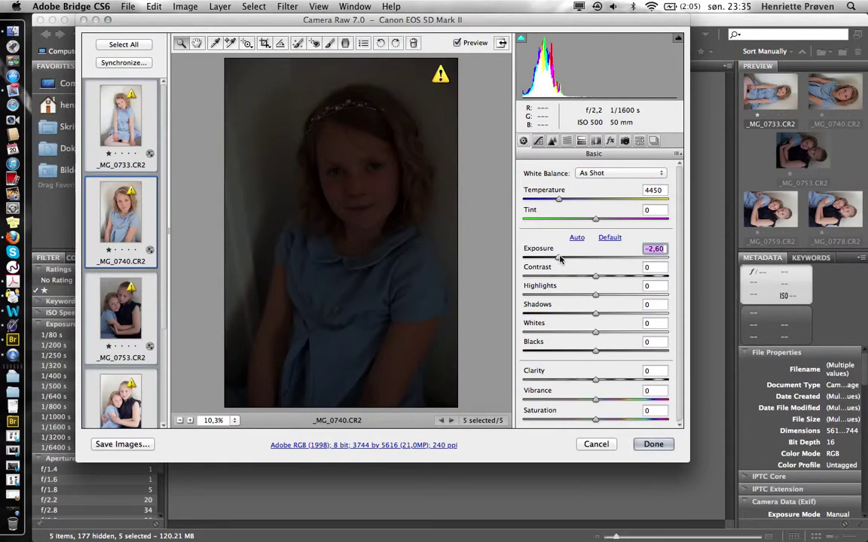
pyautogui.moveTo(560, 260); pyautogui.dragTo(598, 261)
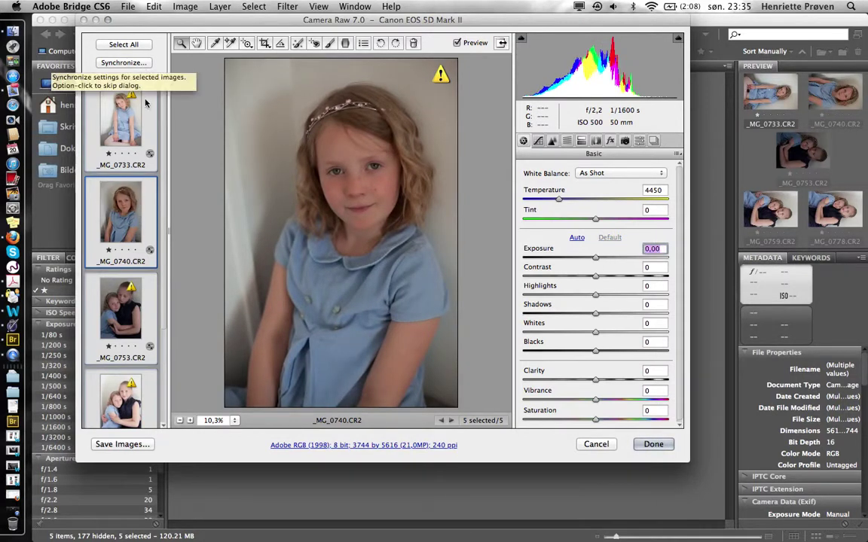
# Crop _MG_0733.CR2 around the seated girl to about 3463 by 5160 pixels, trimming the empty wall above and beside her.
pyautogui.click(144, 130)
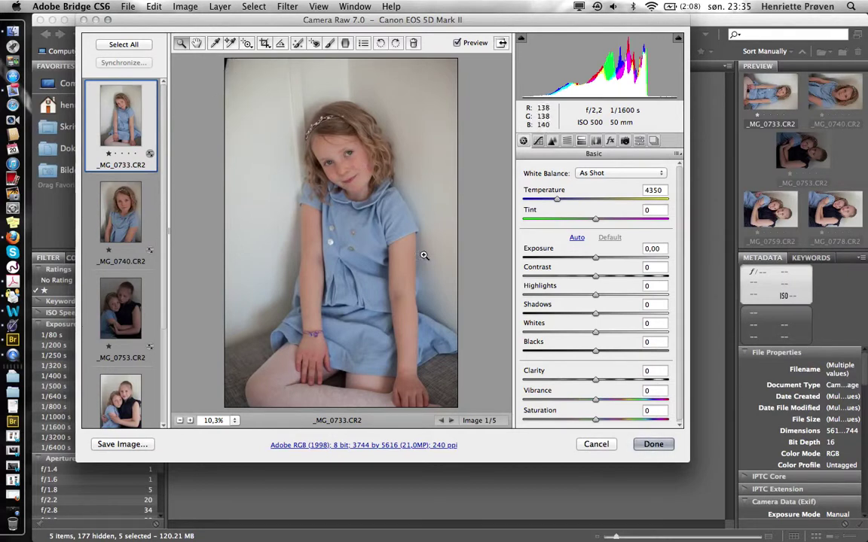
pyautogui.click(264, 44)
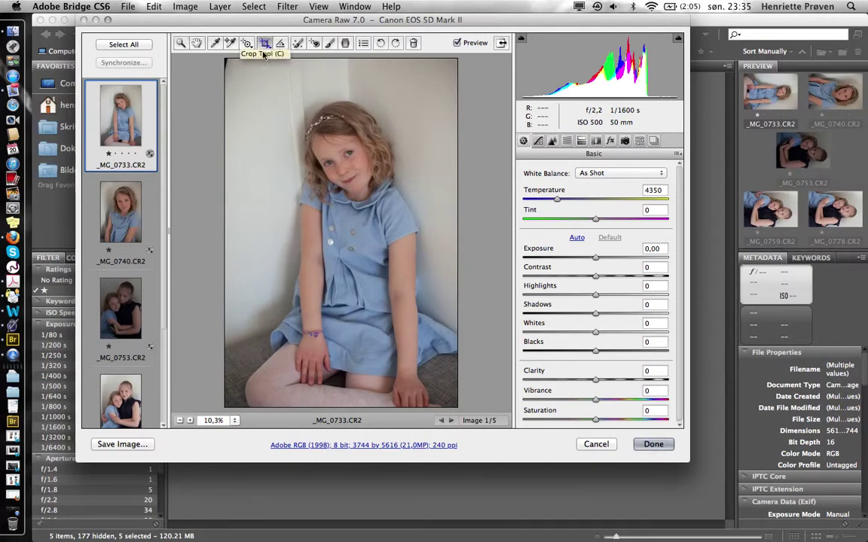
pyautogui.moveTo(245, 80); pyautogui.dragTo(441, 407)
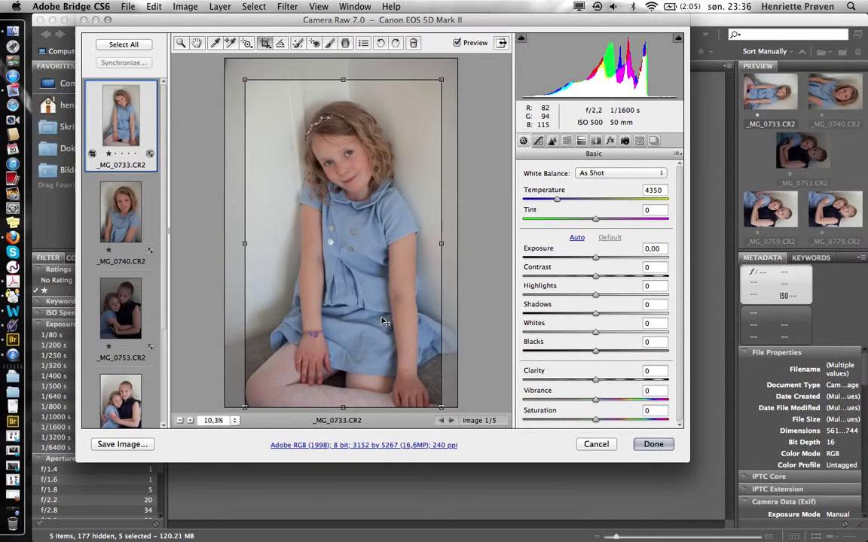
pyautogui.moveTo(342, 79); pyautogui.dragTo(343, 86)
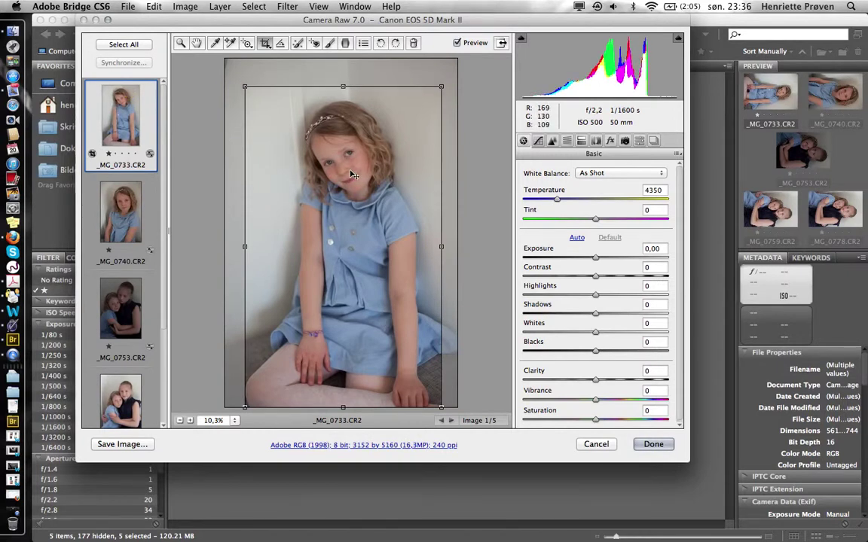
pyautogui.moveTo(441, 224); pyautogui.dragTo(457, 223)
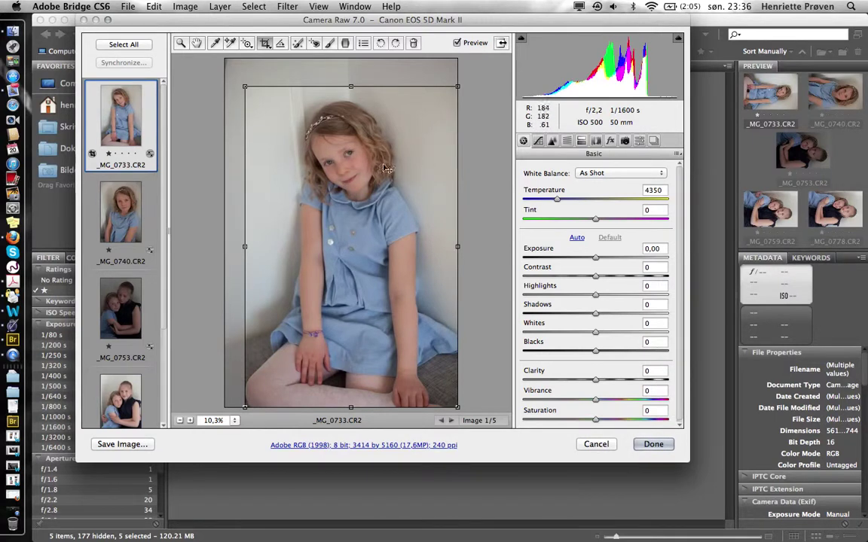
pyautogui.moveTo(245, 246)
pyautogui.mouseDown()
pyautogui.moveTo(254, 247)
pyautogui.moveTo(228, 247)
pyautogui.moveTo(242, 246)
pyautogui.mouseUp()
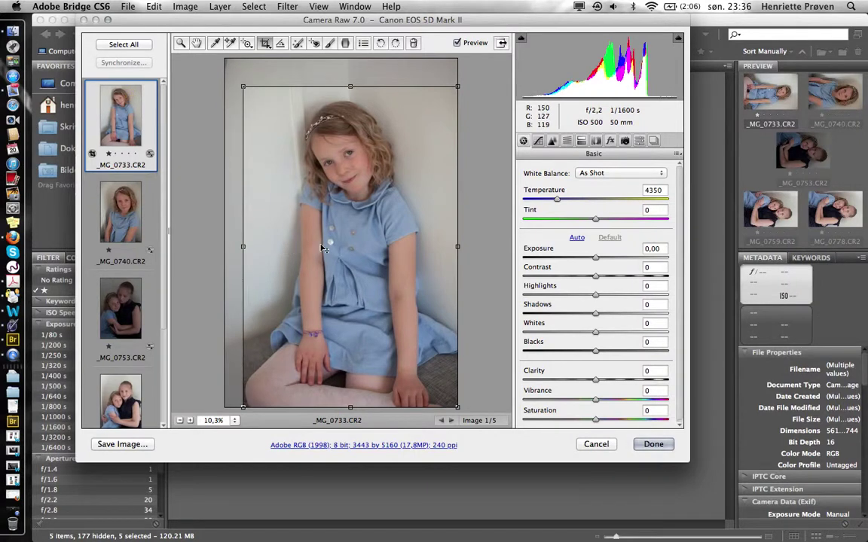
pyautogui.moveTo(243, 246)
pyautogui.mouseDown()
pyautogui.moveTo(228, 246)
pyautogui.moveTo(242, 246)
pyautogui.mouseUp()
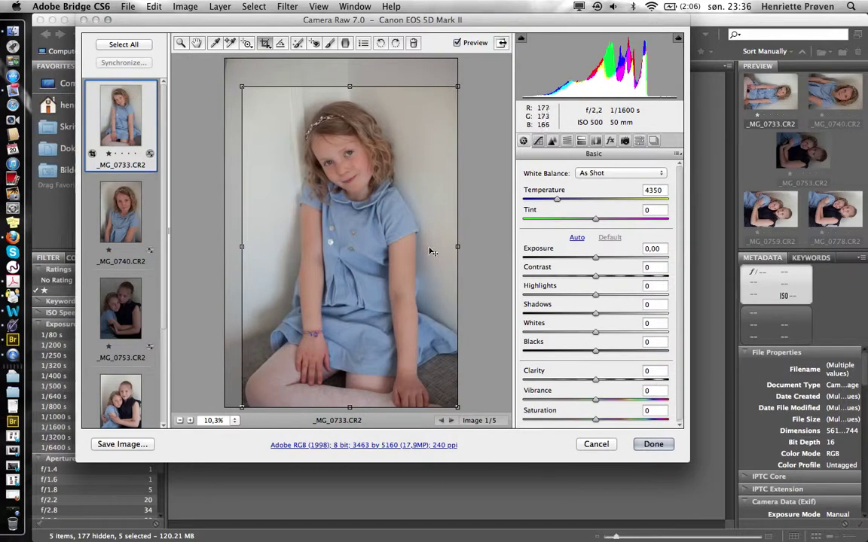
pyautogui.press('z')
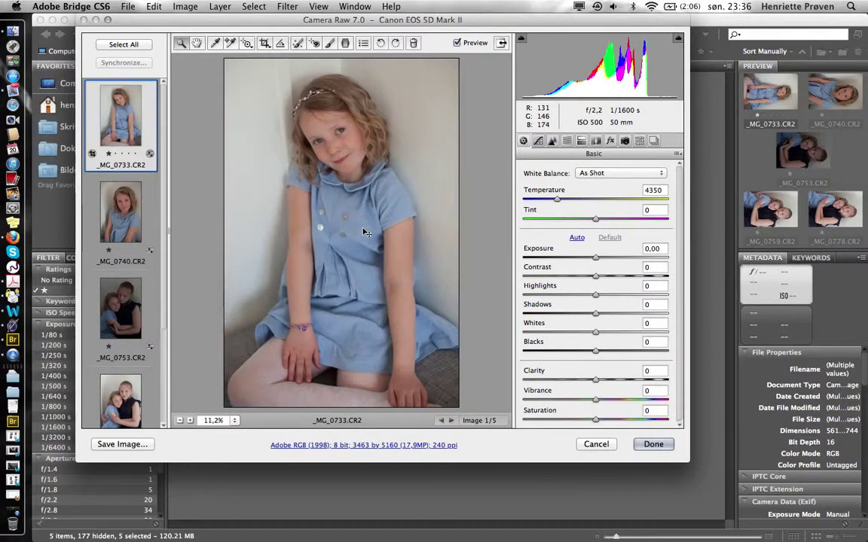
# Crop _MG_0740.CR2 to a tighter head-and-torso portrait of about 3104 by 4103 pixels.
pyautogui.click(119, 213)
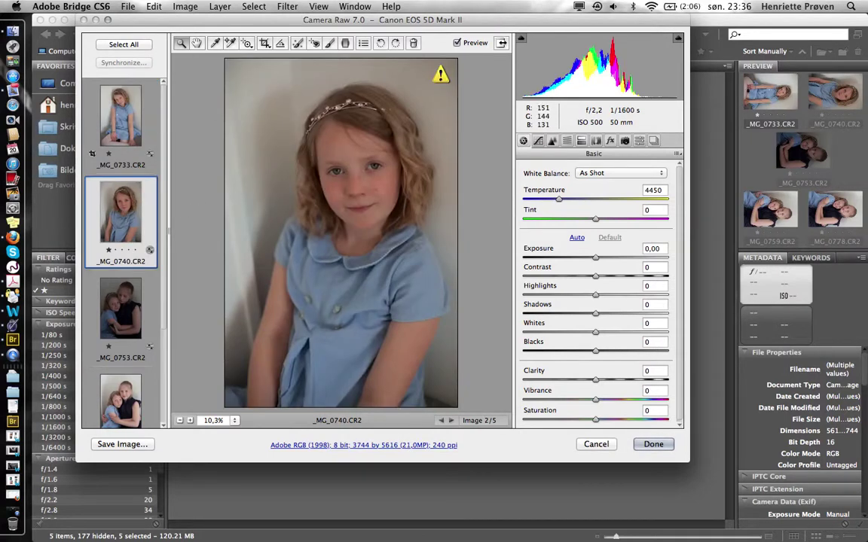
pyautogui.click(264, 44)
pyautogui.moveTo(265, 74); pyautogui.dragTo(456, 315)
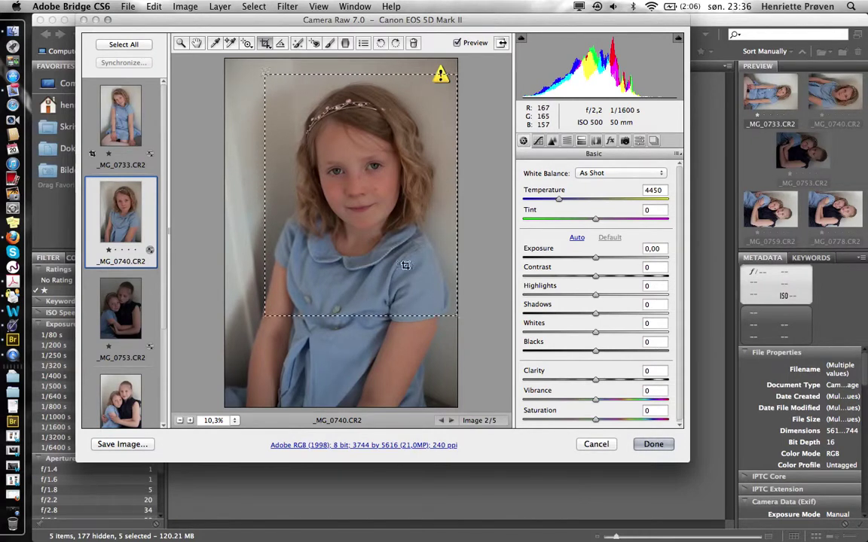
pyautogui.press('Return')
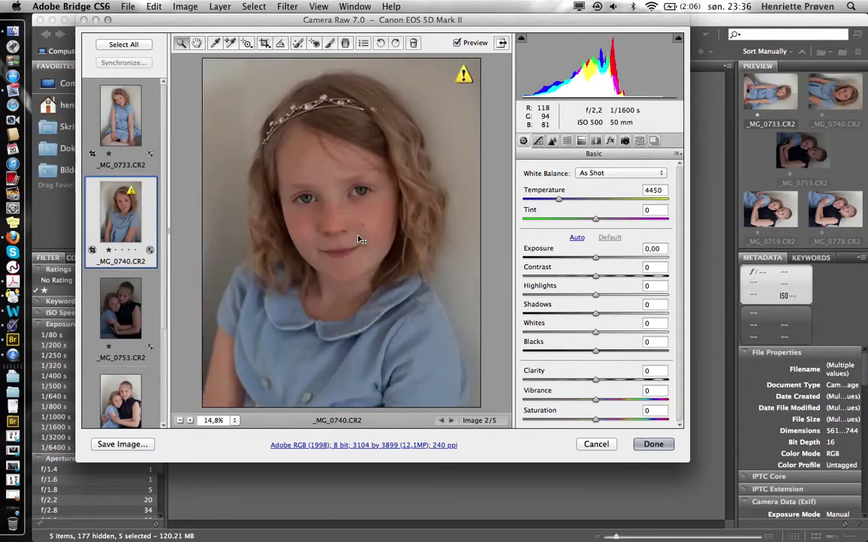
pyautogui.click(264, 42)
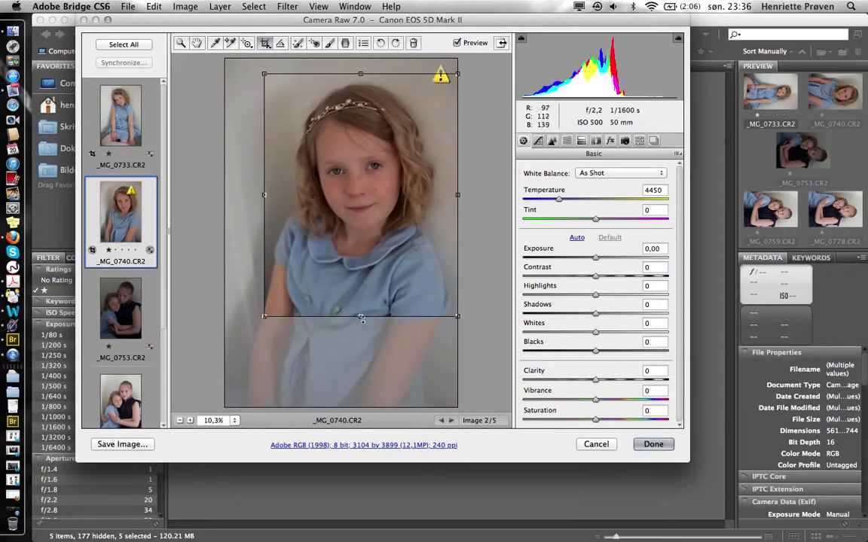
pyautogui.moveTo(361, 318); pyautogui.dragTo(361, 329)
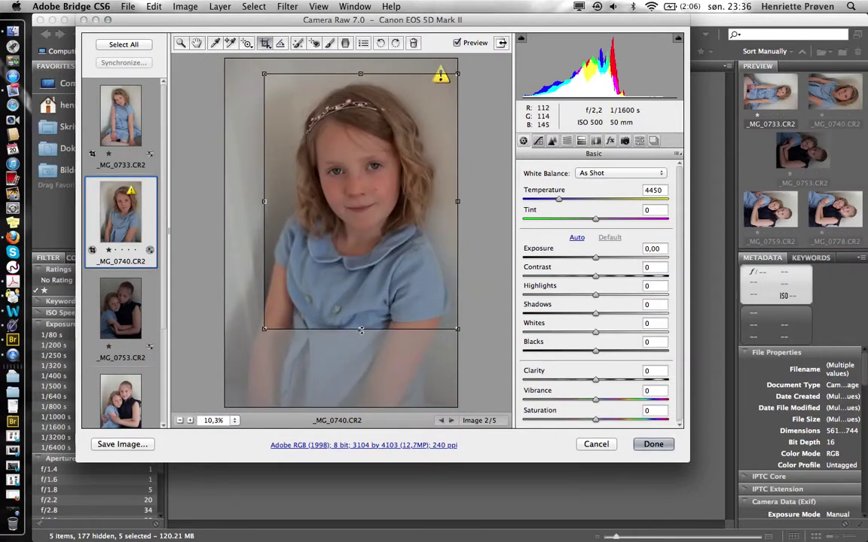
pyautogui.press('z')
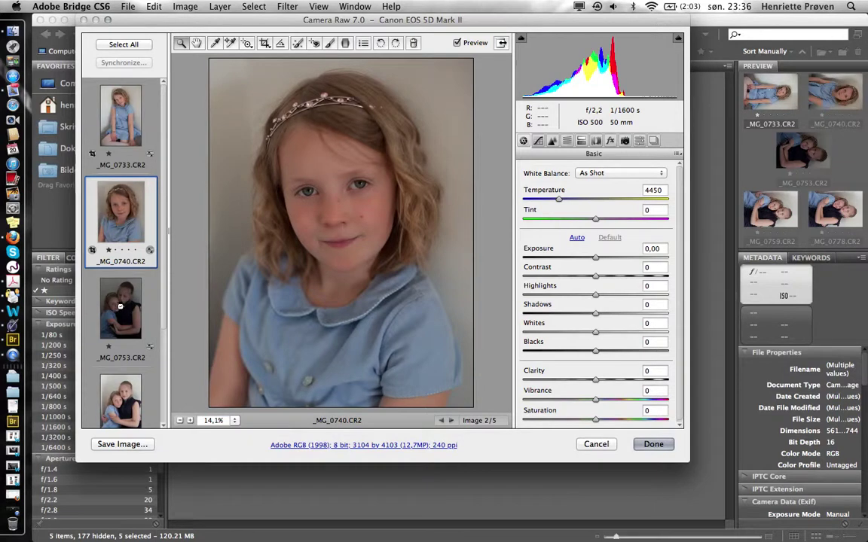
# Remove the star rating from _MG_0753.CR2.
pyautogui.click(120, 306)
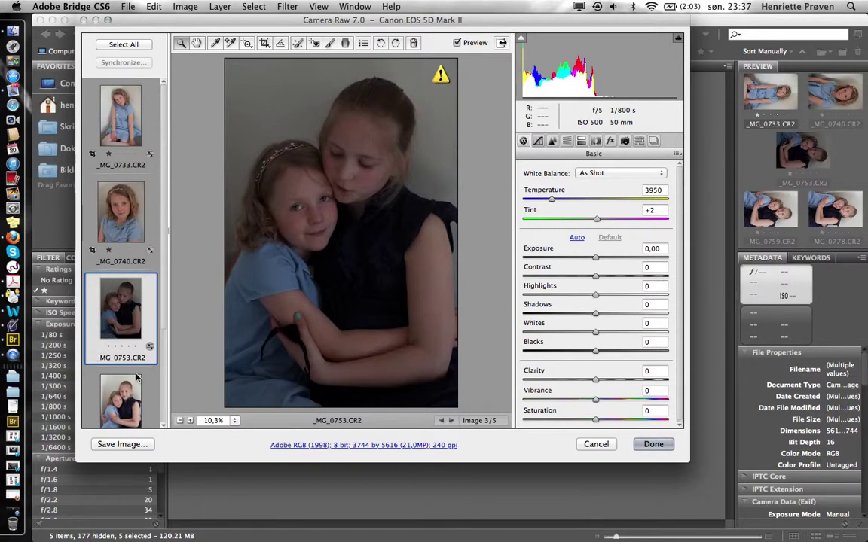
# Crop _MG_0759.CR2 around the two hugging girls to about 3657 by 4636 pixels.
pyautogui.scroll(-4, 127, 340)
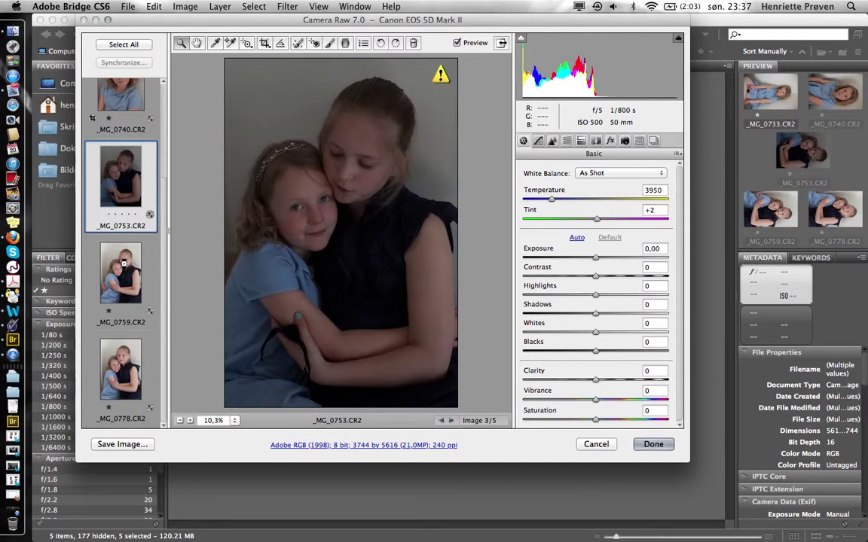
pyautogui.click(124, 262)
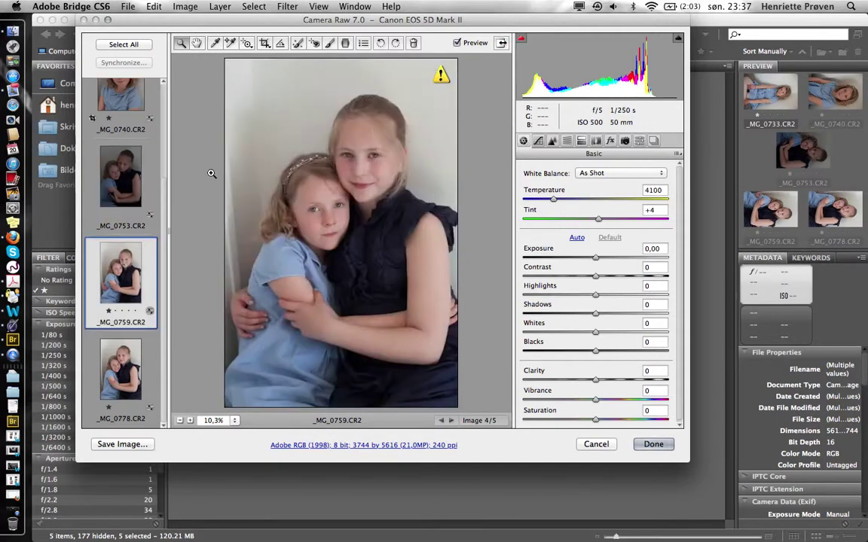
pyautogui.click(266, 45)
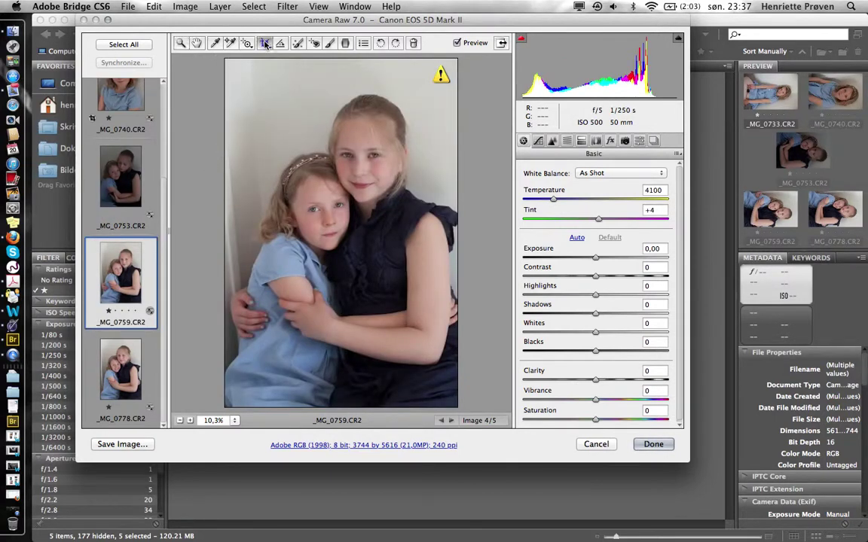
pyautogui.moveTo(242, 86); pyautogui.dragTo(456, 372)
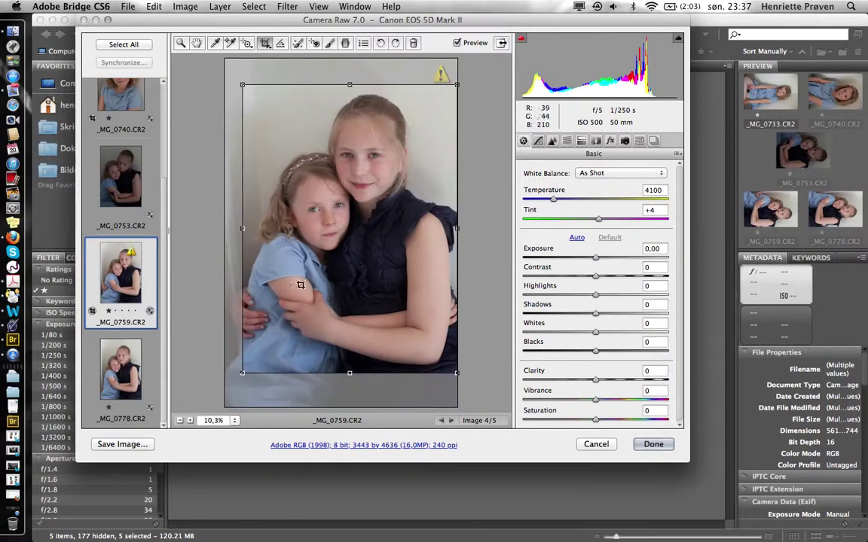
pyautogui.moveTo(243, 228); pyautogui.dragTo(229, 227)
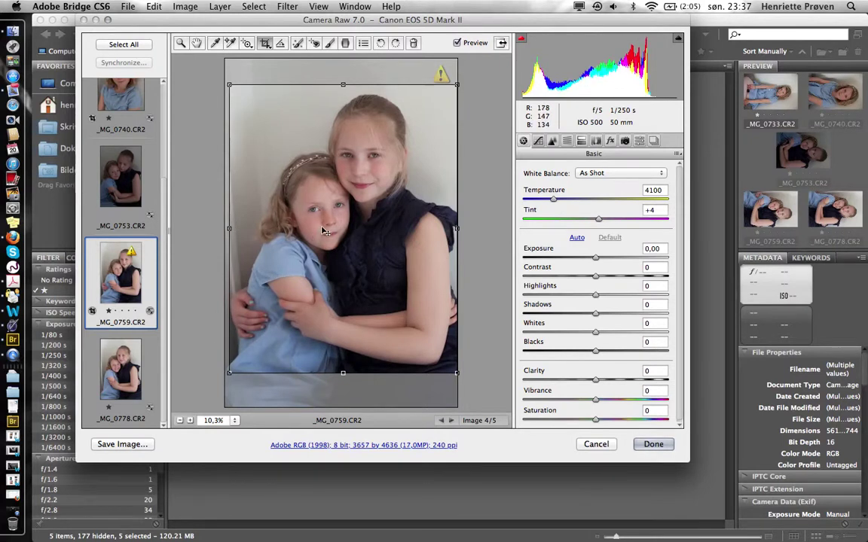
pyautogui.press('Return')
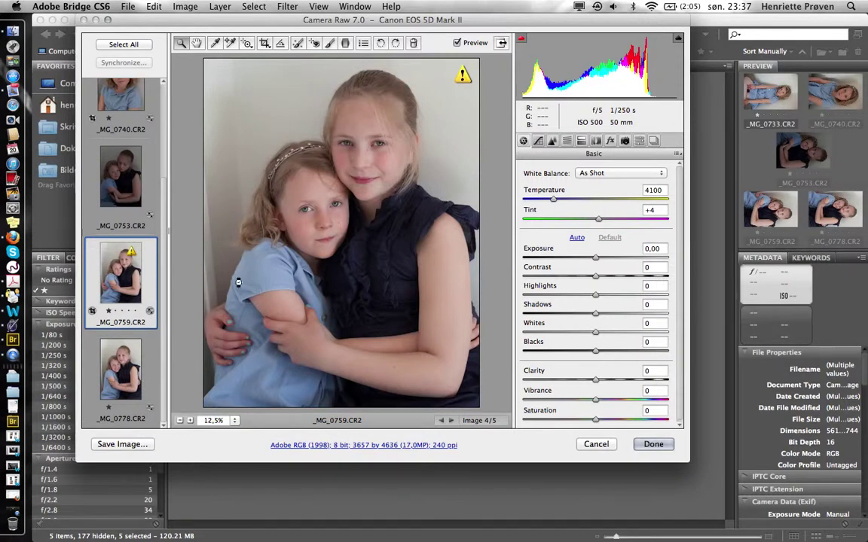
# Crop _MG_0778.CR2 around the two hugging girls to about 3443 by 4568 pixels, keeping the older girl's arm in the frame.
pyautogui.press('Down')
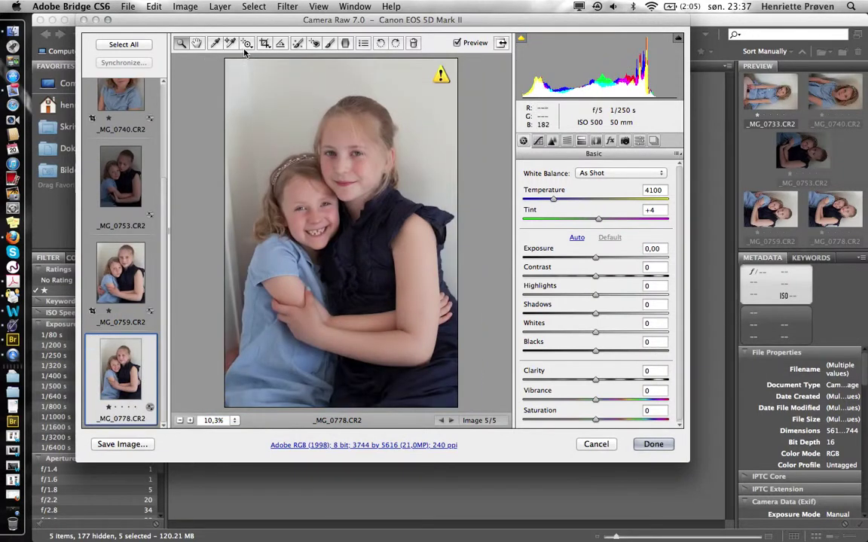
pyautogui.click(264, 45)
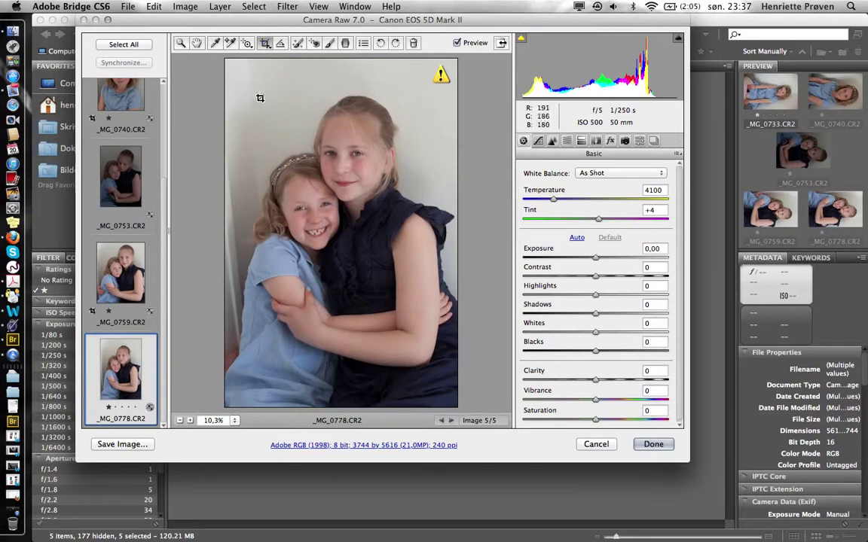
pyautogui.moveTo(246, 87); pyautogui.dragTo(434, 345)
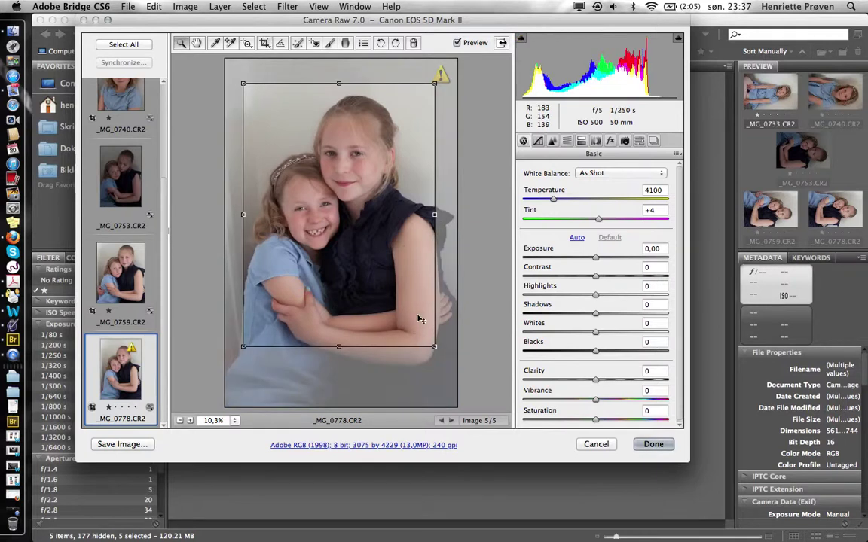
pyautogui.press('Return')
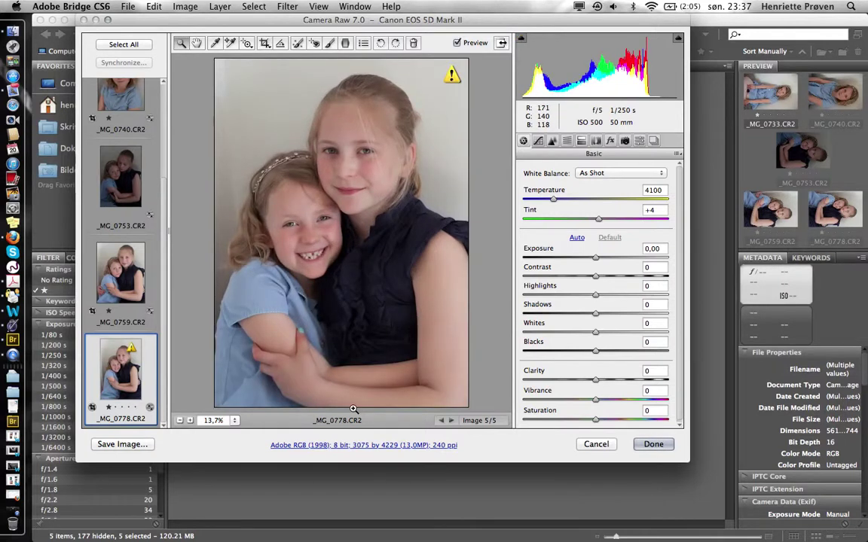
pyautogui.click(265, 43)
pyautogui.moveTo(434, 346); pyautogui.dragTo(455, 369)
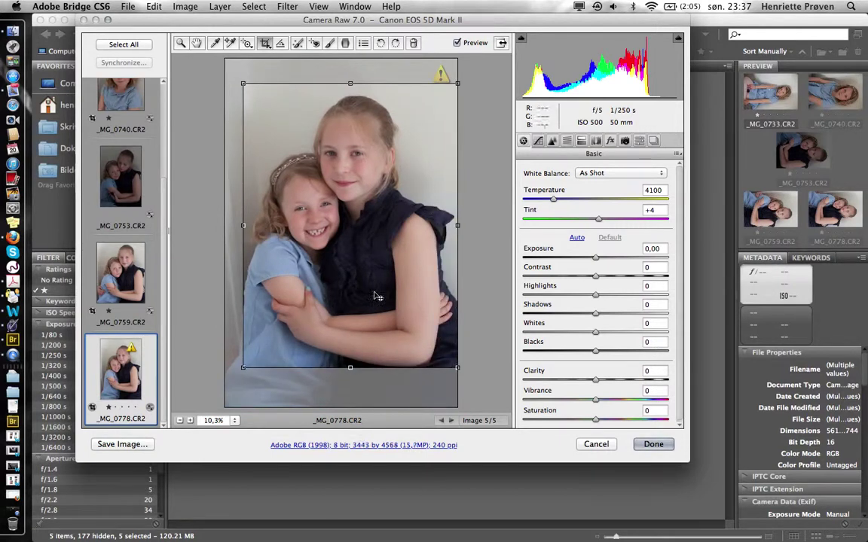
pyautogui.press('Return')
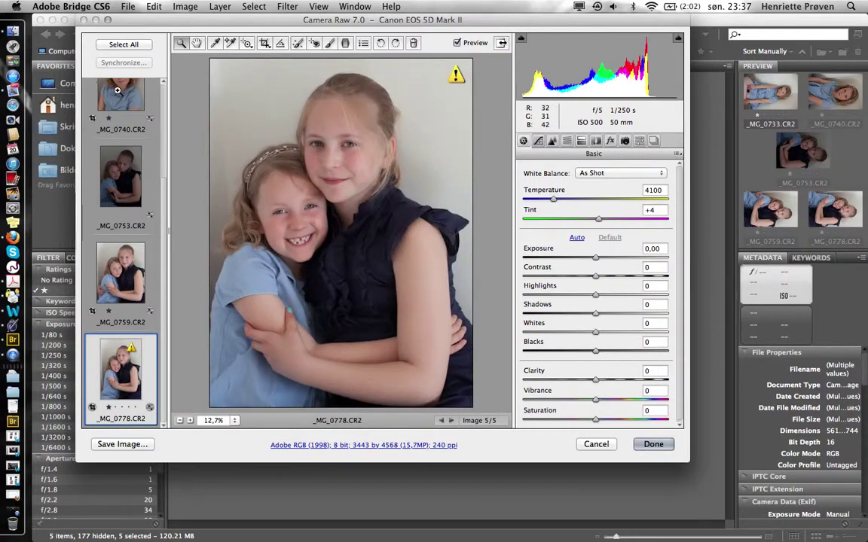
# Return to _MG_0733.CR2 and select all five photos for joint editing.
pyautogui.press('Home')
pyautogui.scroll(3, 117, 207)
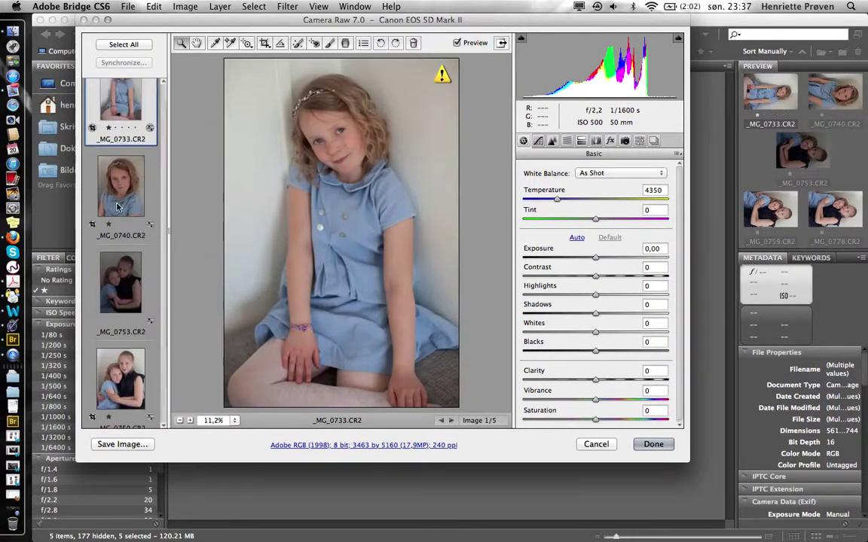
pyautogui.scroll(1, 117, 208)
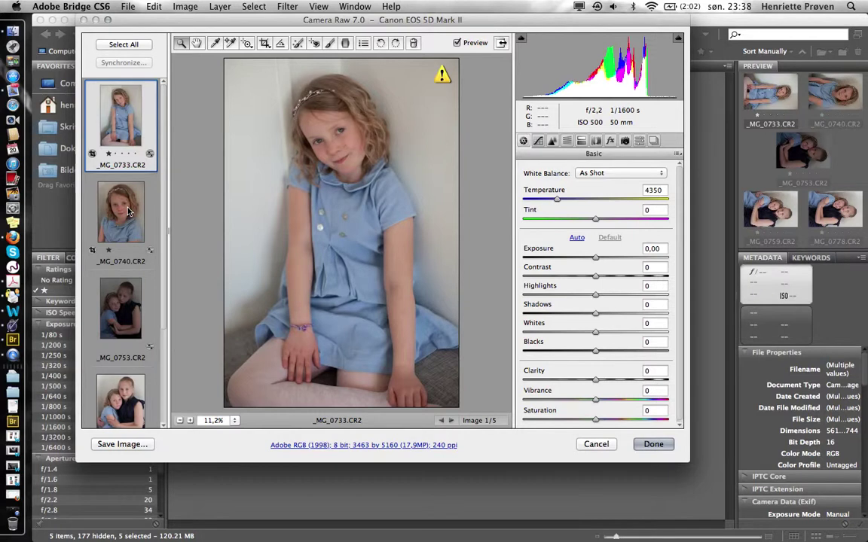
pyautogui.keyDown('shift'); pyautogui.click(128, 212); pyautogui.keyUp('shift')
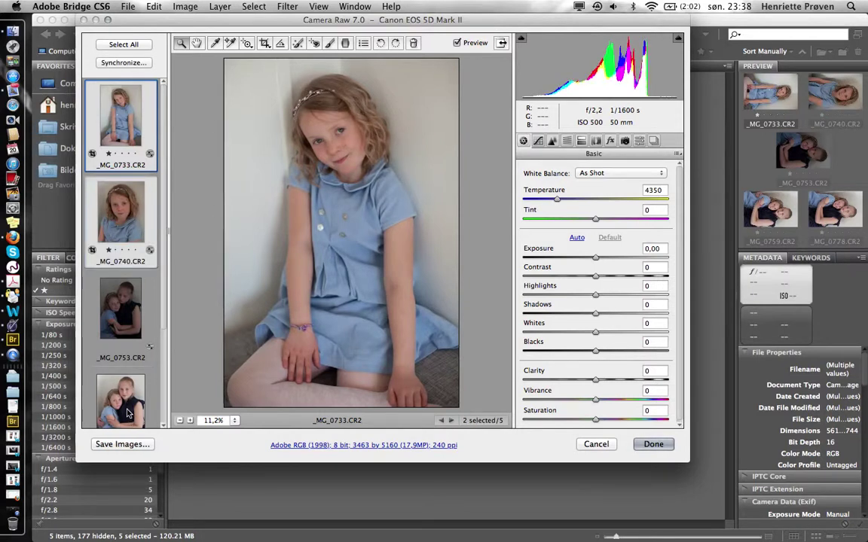
pyautogui.click(120, 45)
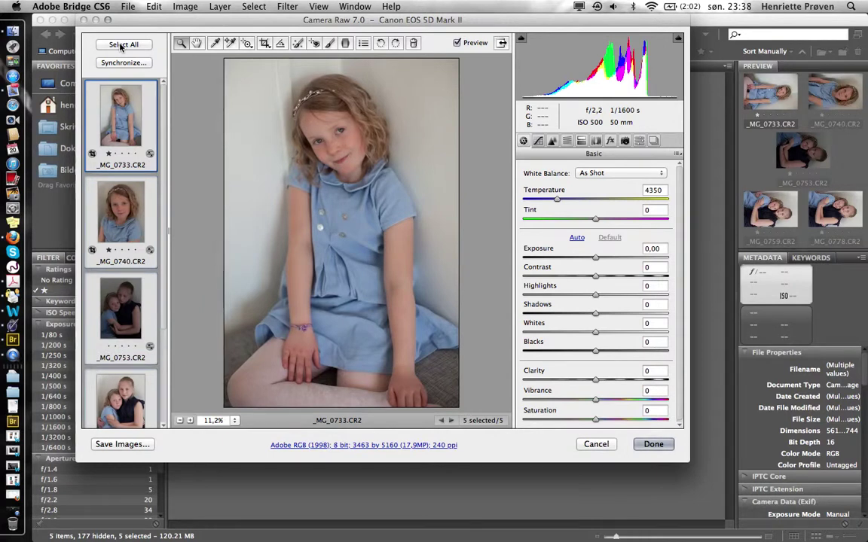
# Try the Daylight white balance on all selected photos and restore As Shot.
pyautogui.click(590, 174)
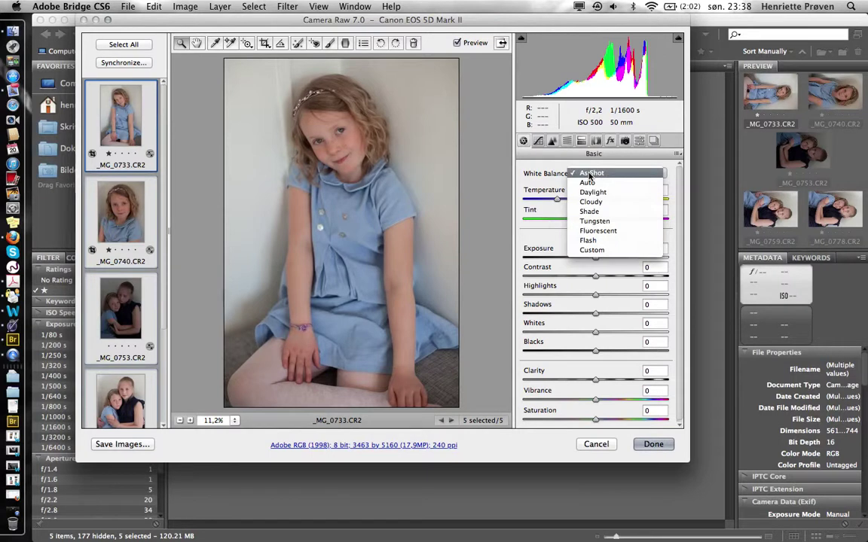
pyautogui.click(594, 193)
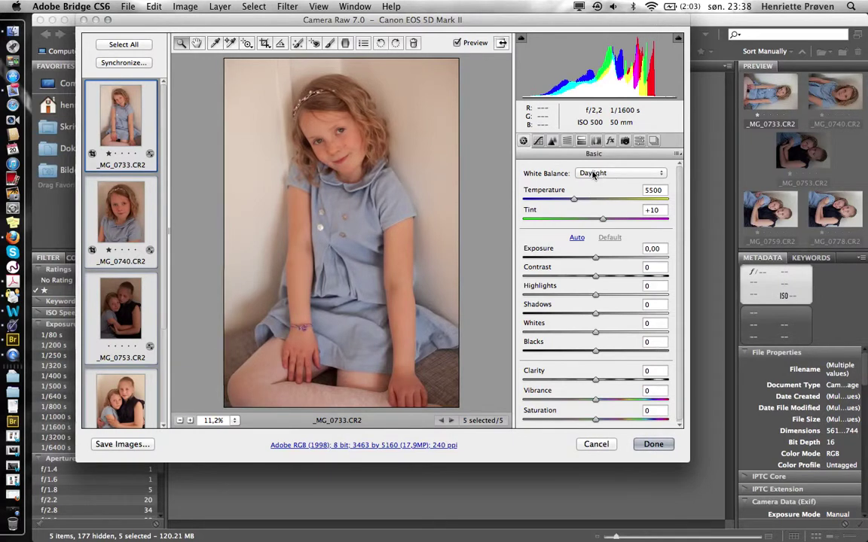
pyautogui.click(594, 174)
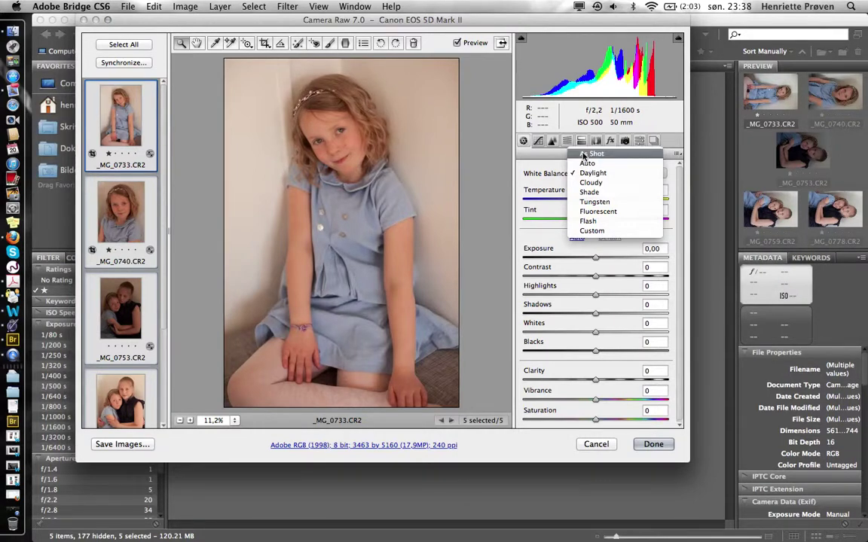
pyautogui.click(583, 154)
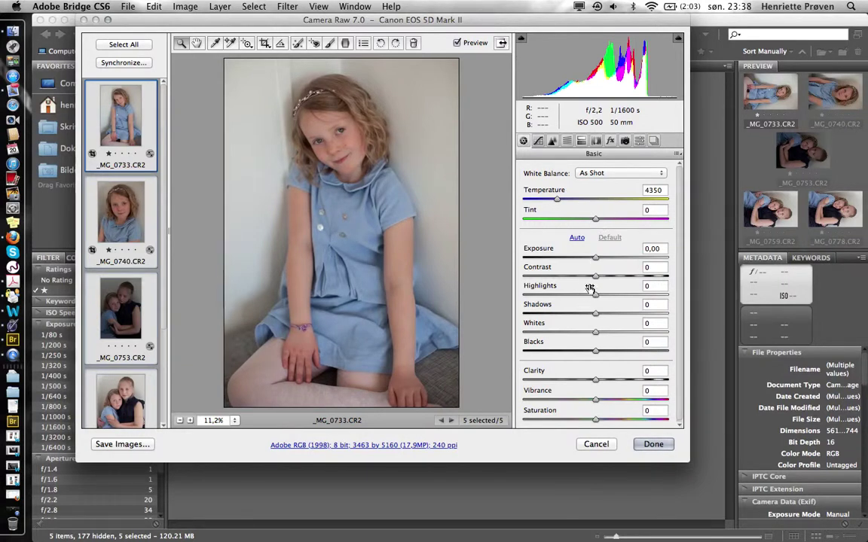
# Try tonal adjustments on all selected photos: Contrast +25, Highlights +17, Shadows +1 and Whites +1.
pyautogui.moveTo(595, 277); pyautogui.dragTo(612, 280)
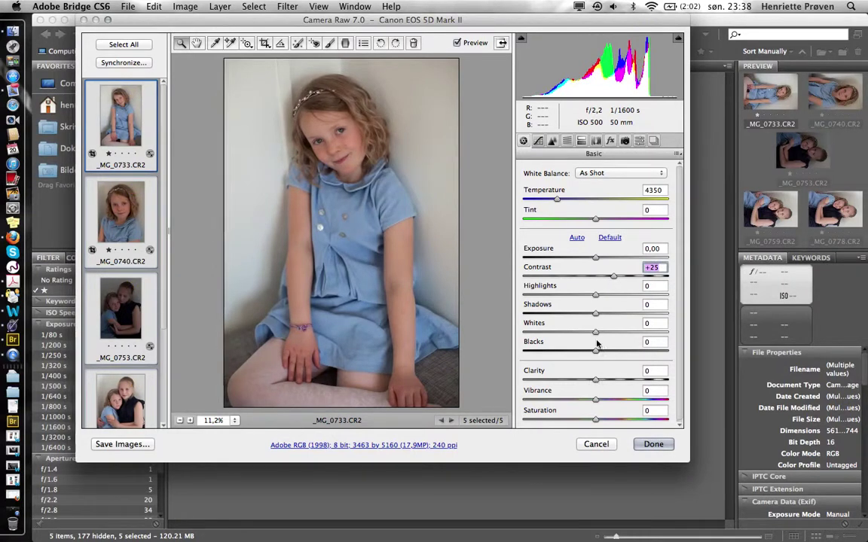
pyautogui.moveTo(596, 299)
pyautogui.mouseDown()
pyautogui.moveTo(649, 303)
pyautogui.moveTo(553, 307)
pyautogui.moveTo(560, 316)
pyautogui.moveTo(595, 316)
pyautogui.mouseUp()
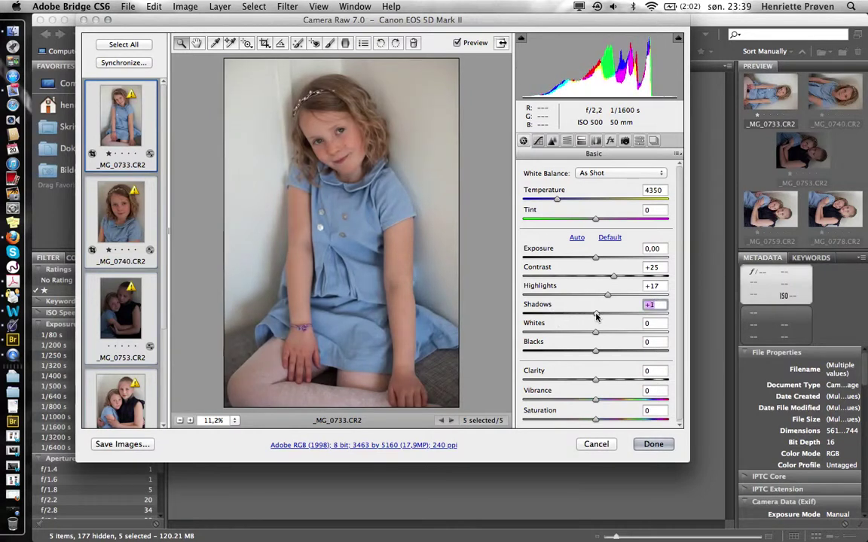
pyautogui.click(595, 333)
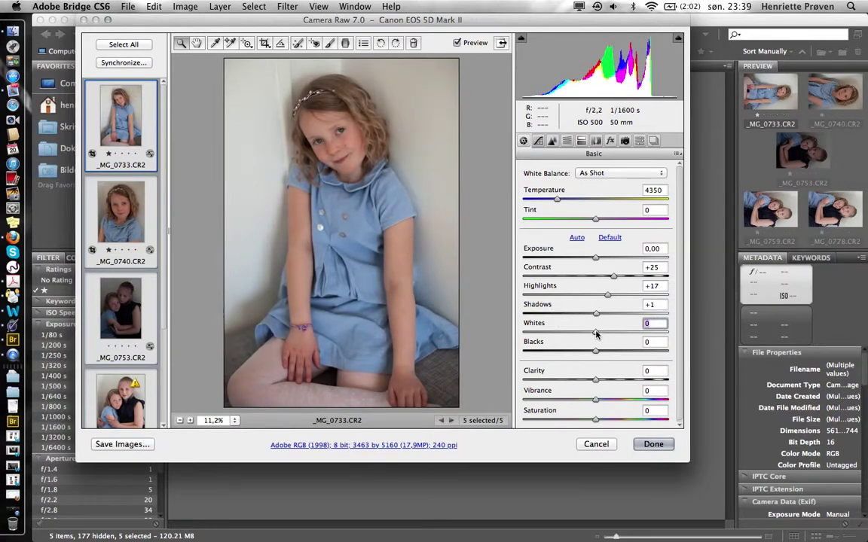
pyautogui.moveTo(596, 334); pyautogui.dragTo(548, 345)
pyautogui.click(594, 350)
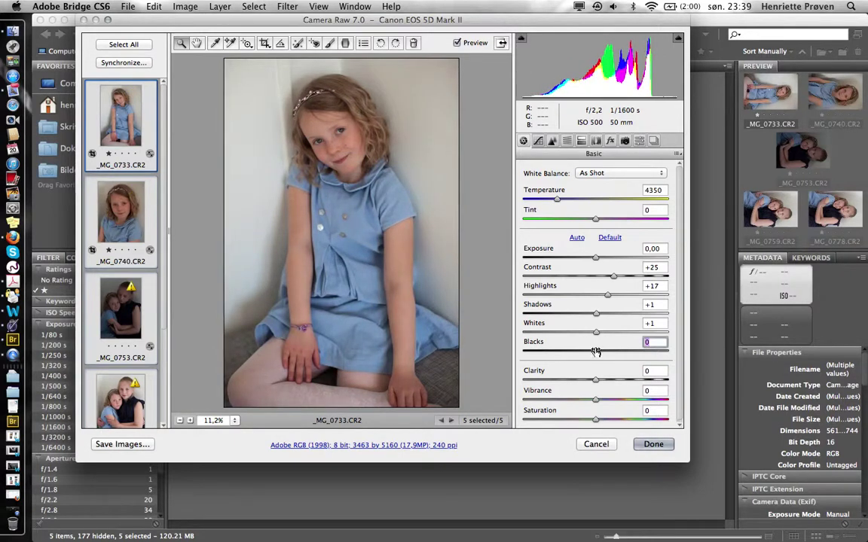
# Try the Auto tone correction on the selected photos and reset the tonal settings to their defaults.
pyautogui.click(577, 238)
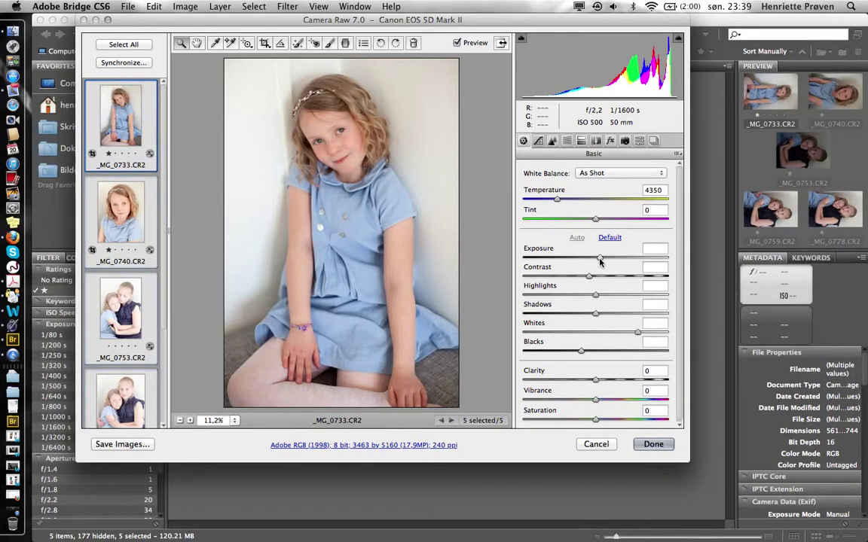
pyautogui.click(609, 238)
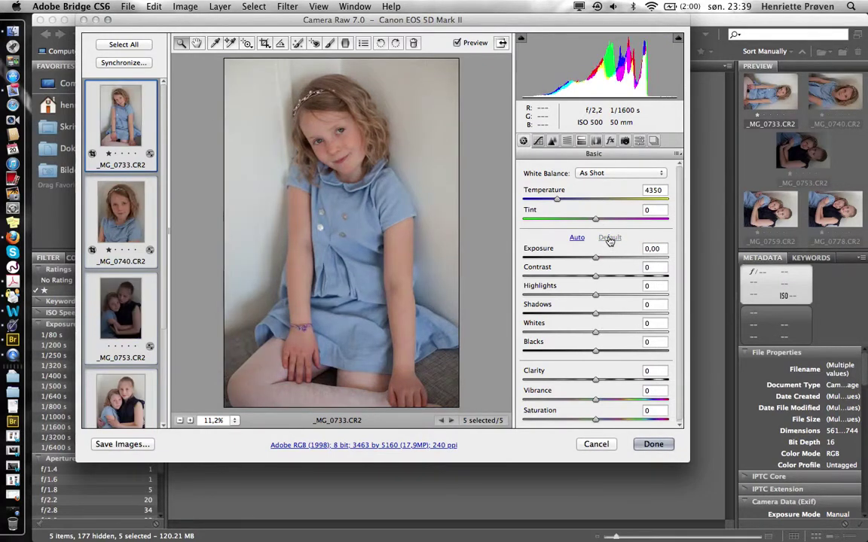
# Try a very strong Clarity on all selected photos and settle on +29.
pyautogui.scroll(-1, 598, 317)
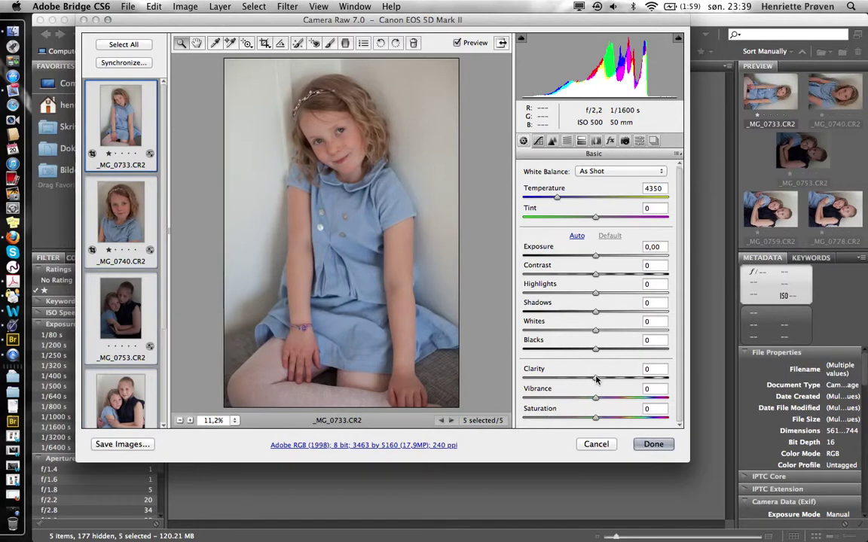
pyautogui.moveTo(596, 379); pyautogui.dragTo(667, 379)
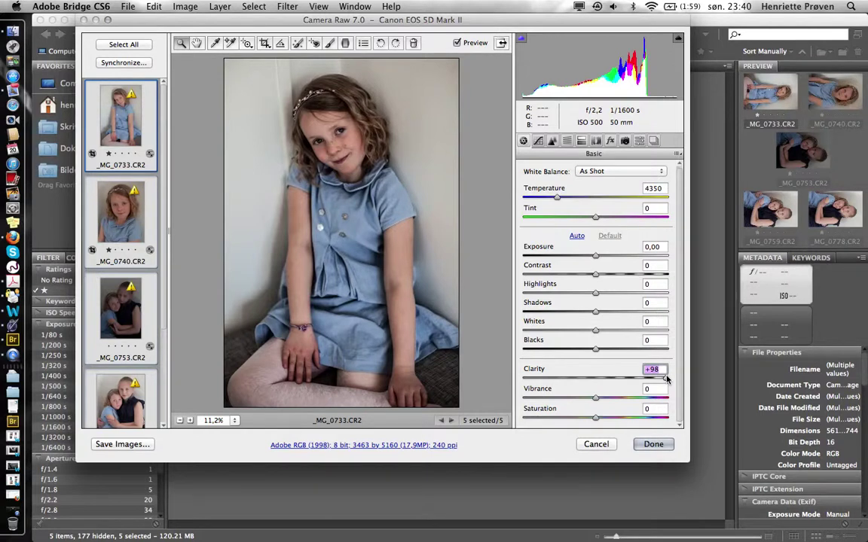
pyautogui.moveTo(662, 379); pyautogui.dragTo(617, 378)
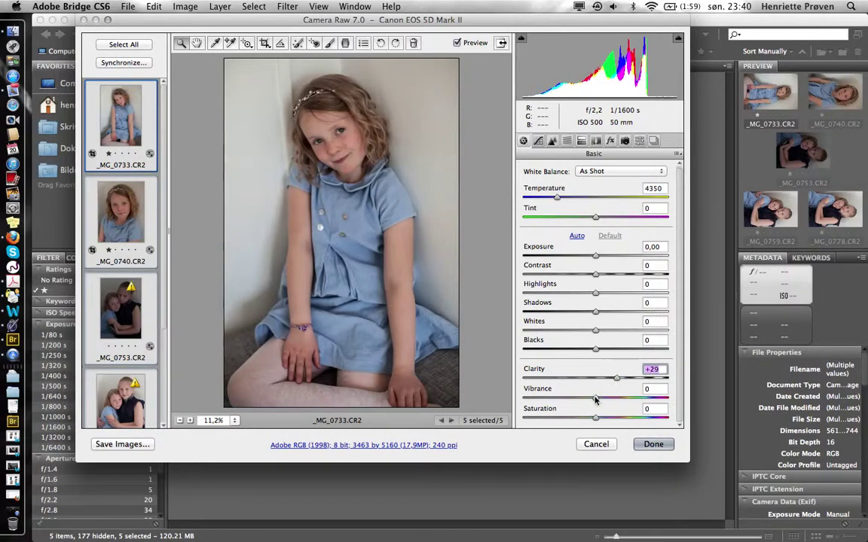
# Set Saturation to +18 and Vibrance to +18 for all selected photos.
pyautogui.moveTo(594, 419)
pyautogui.mouseDown()
pyautogui.moveTo(625, 420)
pyautogui.moveTo(608, 418)
pyautogui.mouseUp()
pyautogui.write('78')
pyautogui.press('Return')
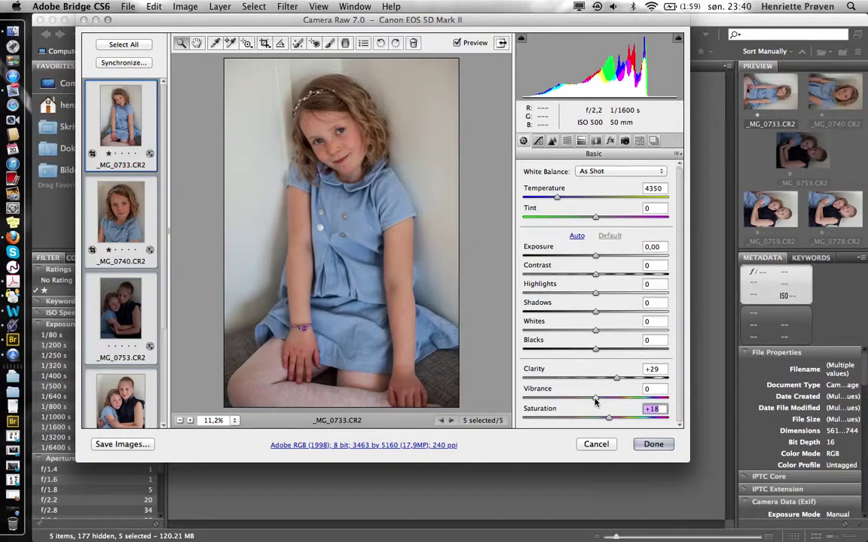
pyautogui.moveTo(594, 402); pyautogui.dragTo(620, 399)
pyautogui.moveTo(628, 398); pyautogui.dragTo(608, 399)
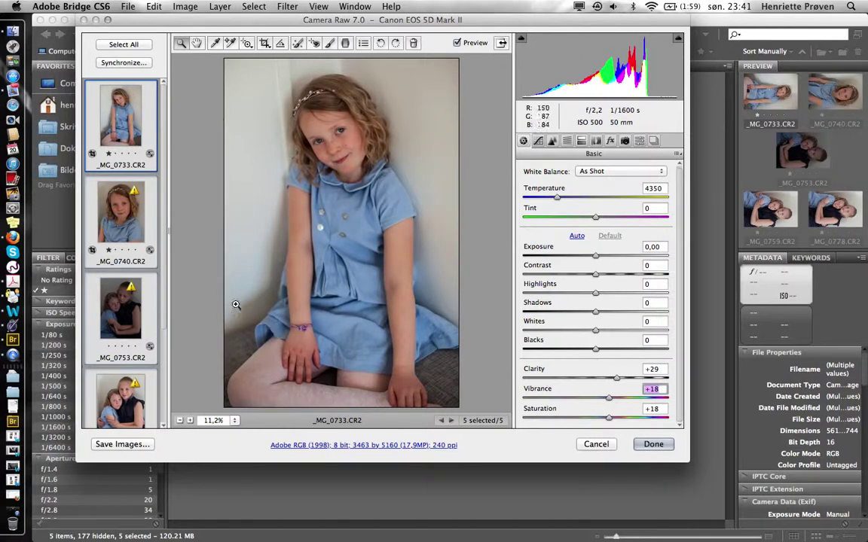
# Synchronize Everything, including the crop, from _MG_0733.CR2 to all five photos.
pyautogui.click(131, 117)
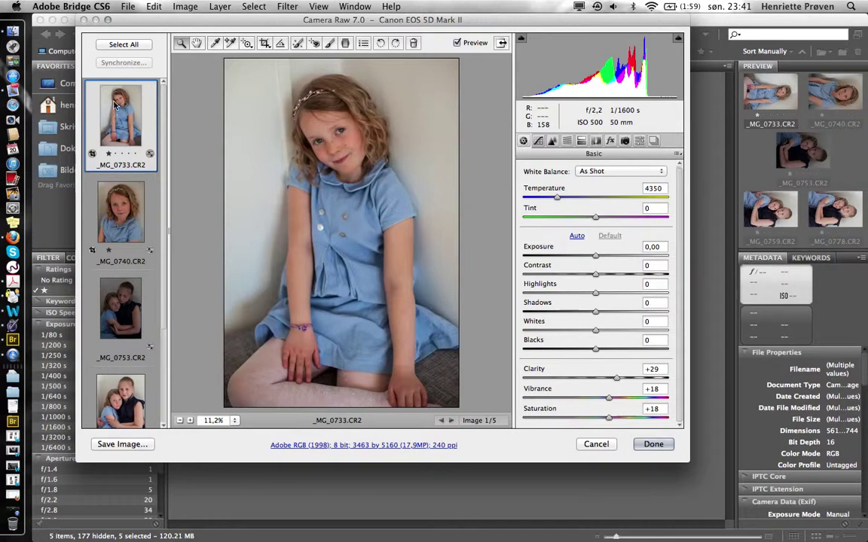
pyautogui.click(121, 47)
pyautogui.click(120, 63)
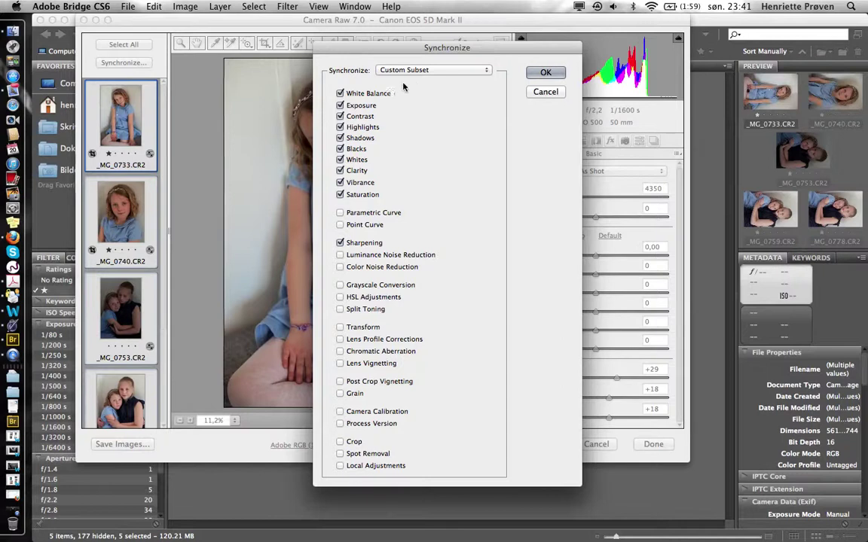
pyautogui.click(393, 69)
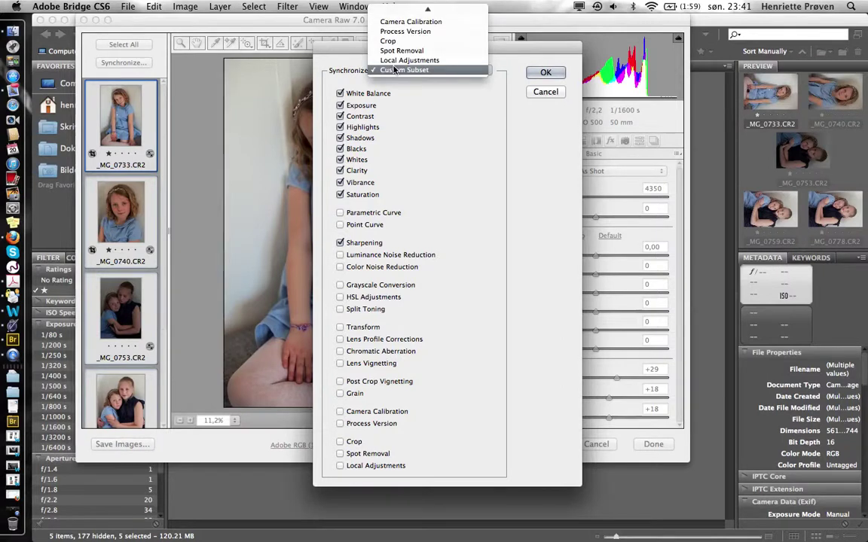
pyautogui.scroll(5, 397, 42)
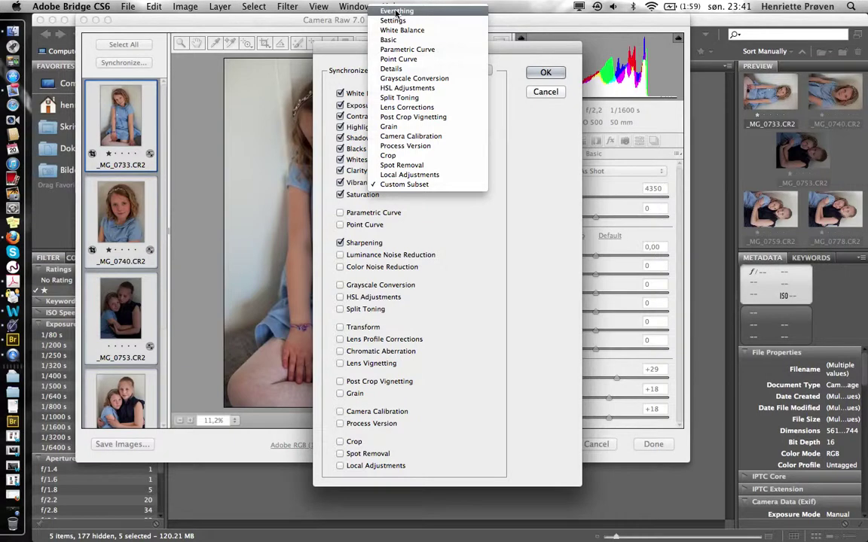
pyautogui.click(395, 12)
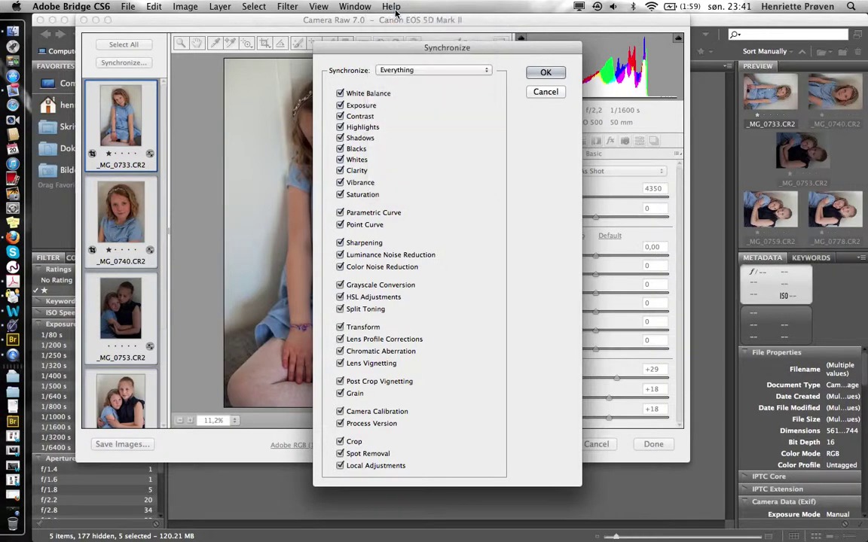
pyautogui.click(408, 71)
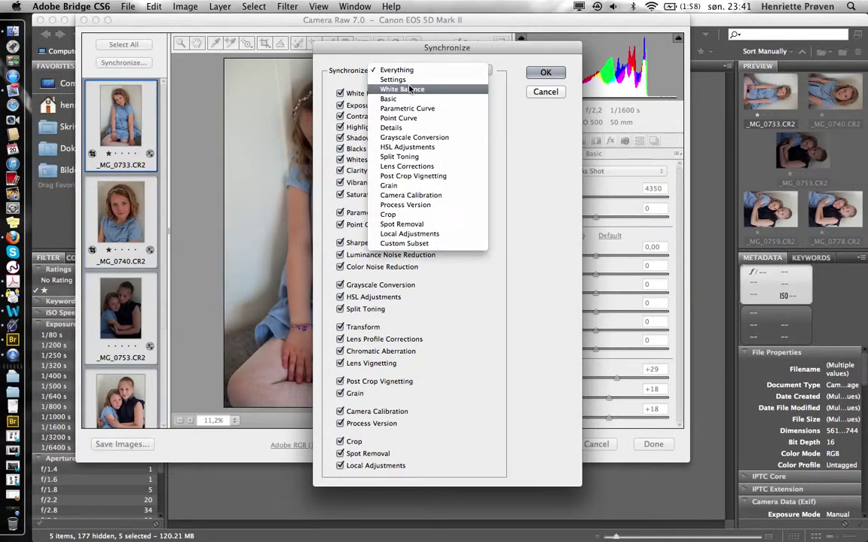
pyautogui.click(403, 89)
pyautogui.click(402, 70)
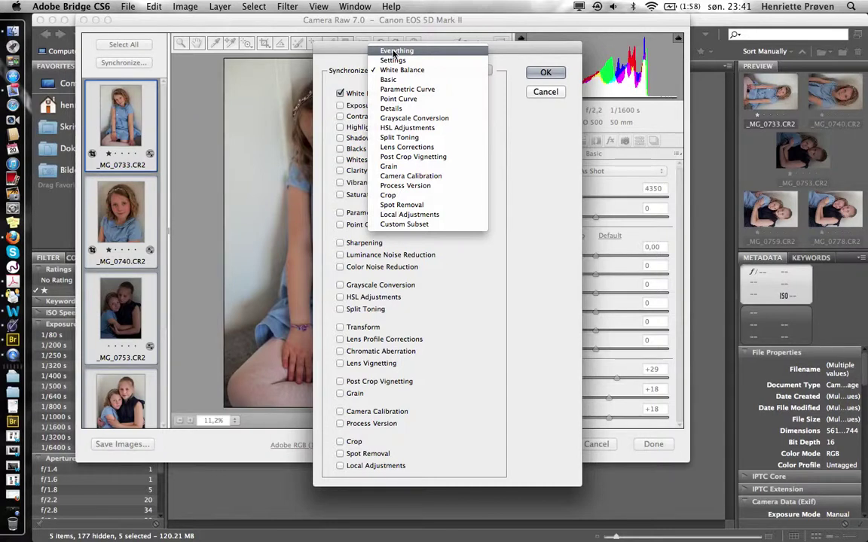
pyautogui.click(393, 51)
pyautogui.click(538, 73)
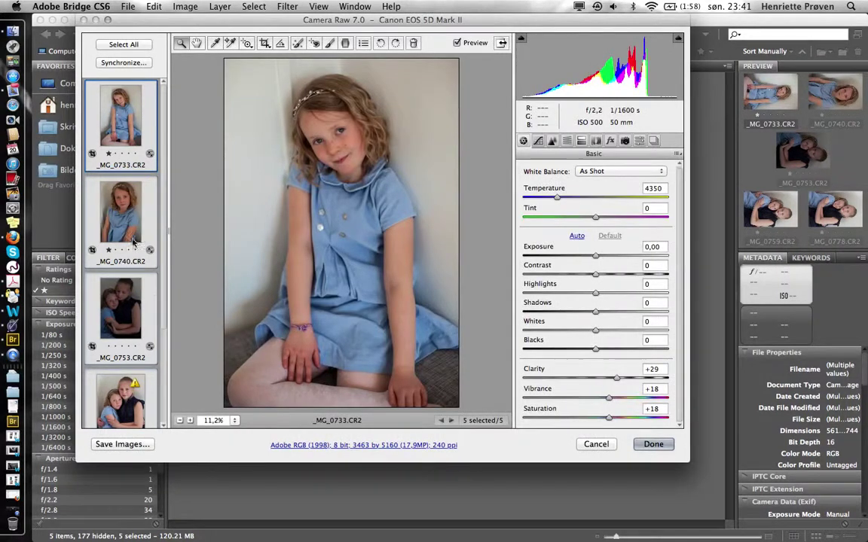
# Review the synchronized photos and raise the Exposure of _MG_0740.CR2 to +0,40.
pyautogui.scroll(-3, 119, 349)
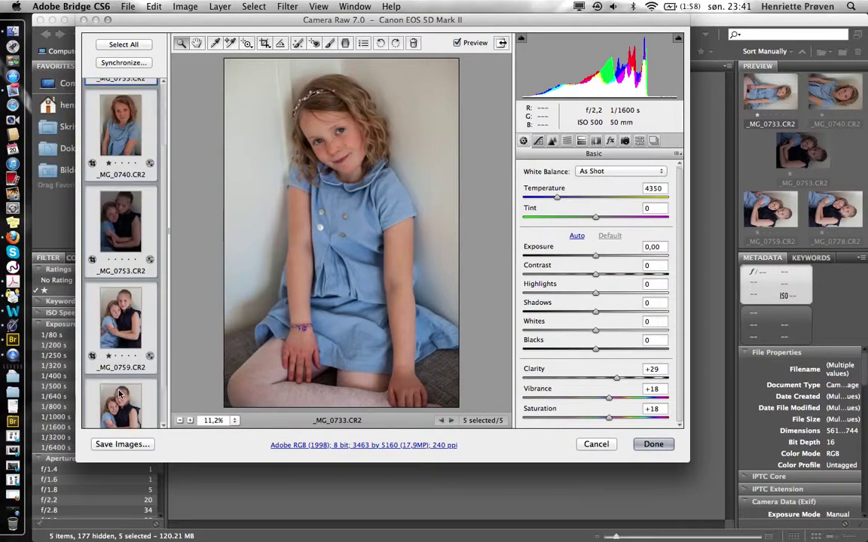
pyautogui.click(119, 328)
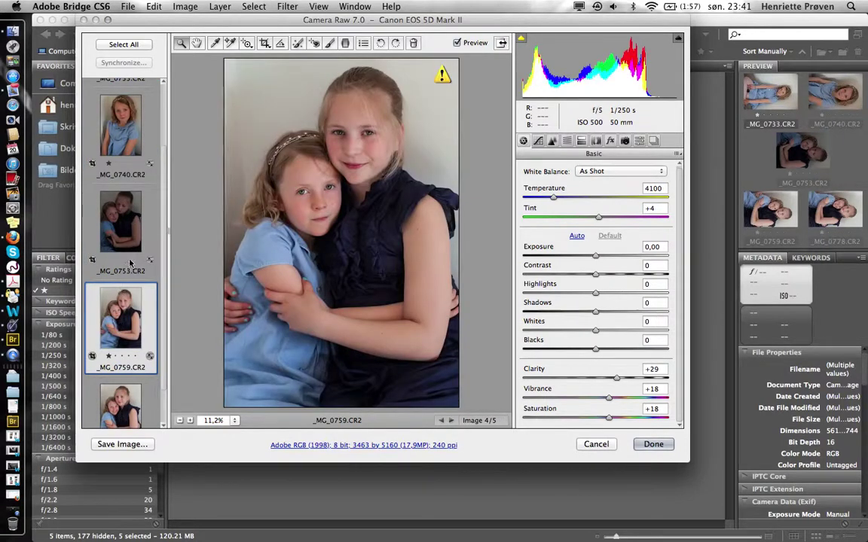
pyautogui.scroll(1, 113, 147)
pyautogui.scroll(2, 118, 154)
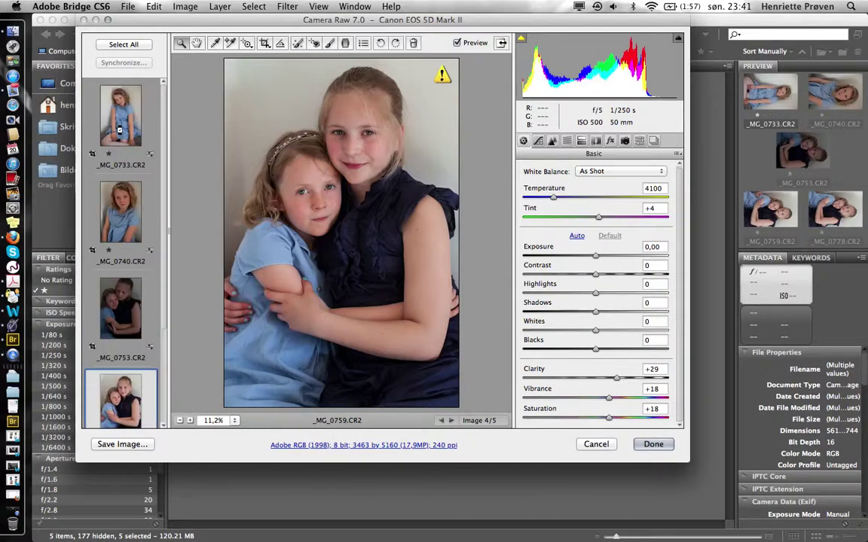
pyautogui.click(118, 131)
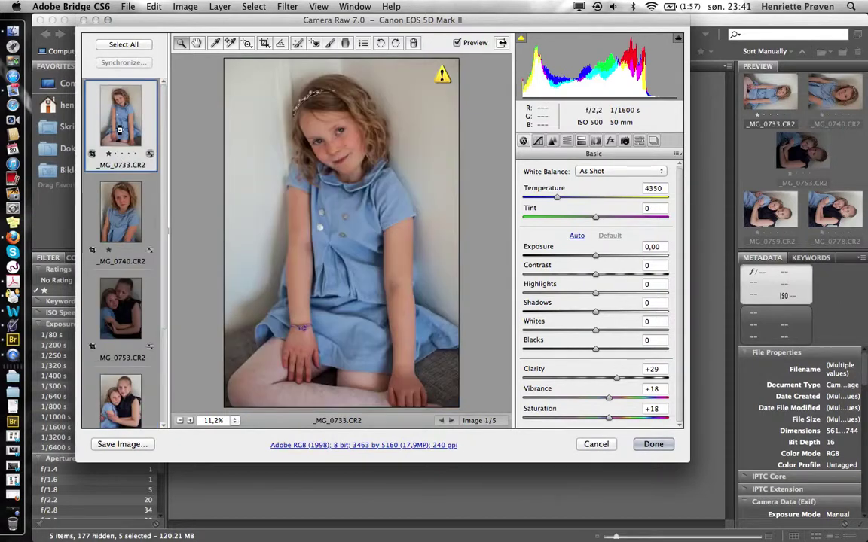
pyautogui.click(120, 214)
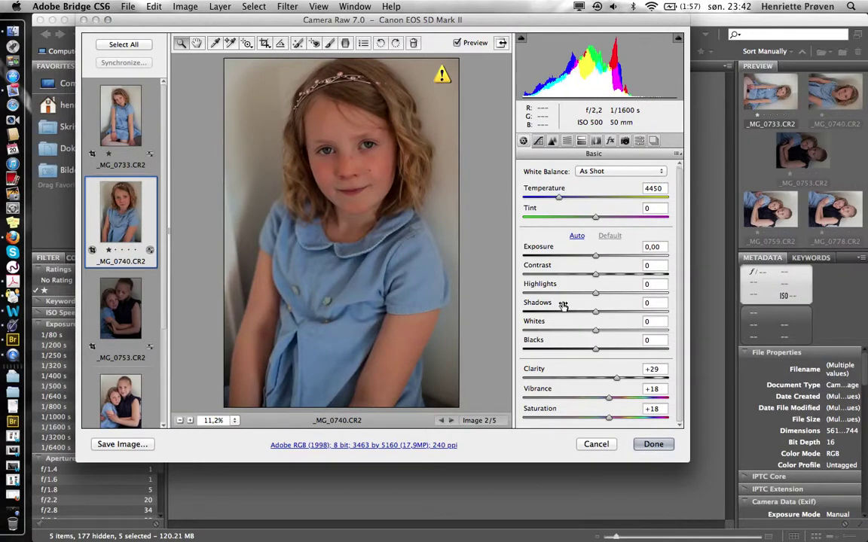
pyautogui.moveTo(595, 259); pyautogui.dragTo(600, 259)
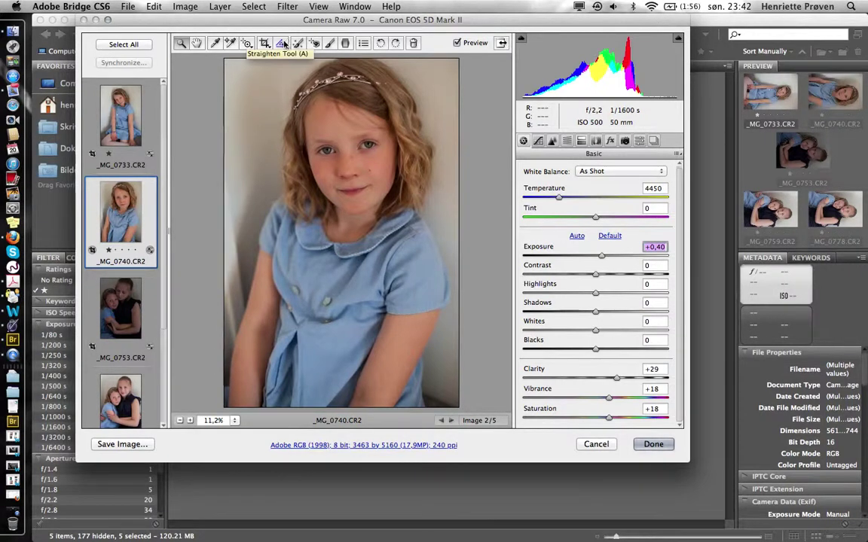
pyautogui.click(13, 513)
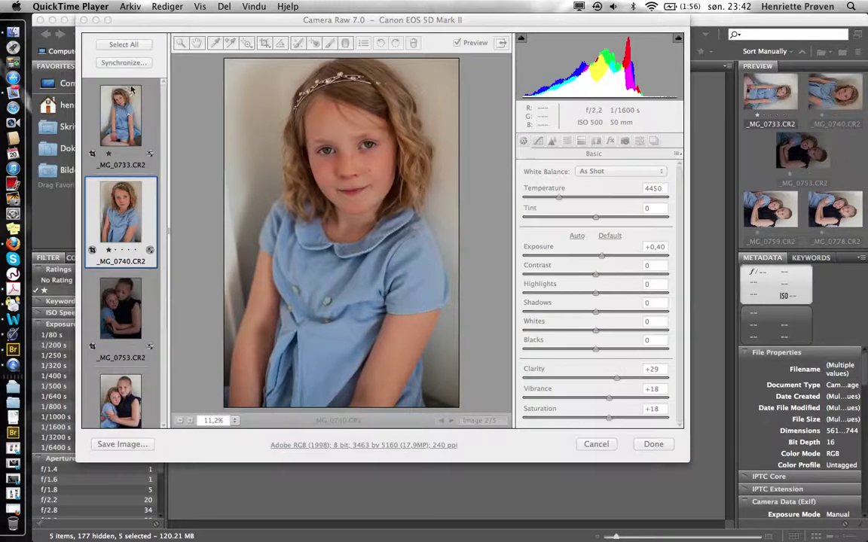